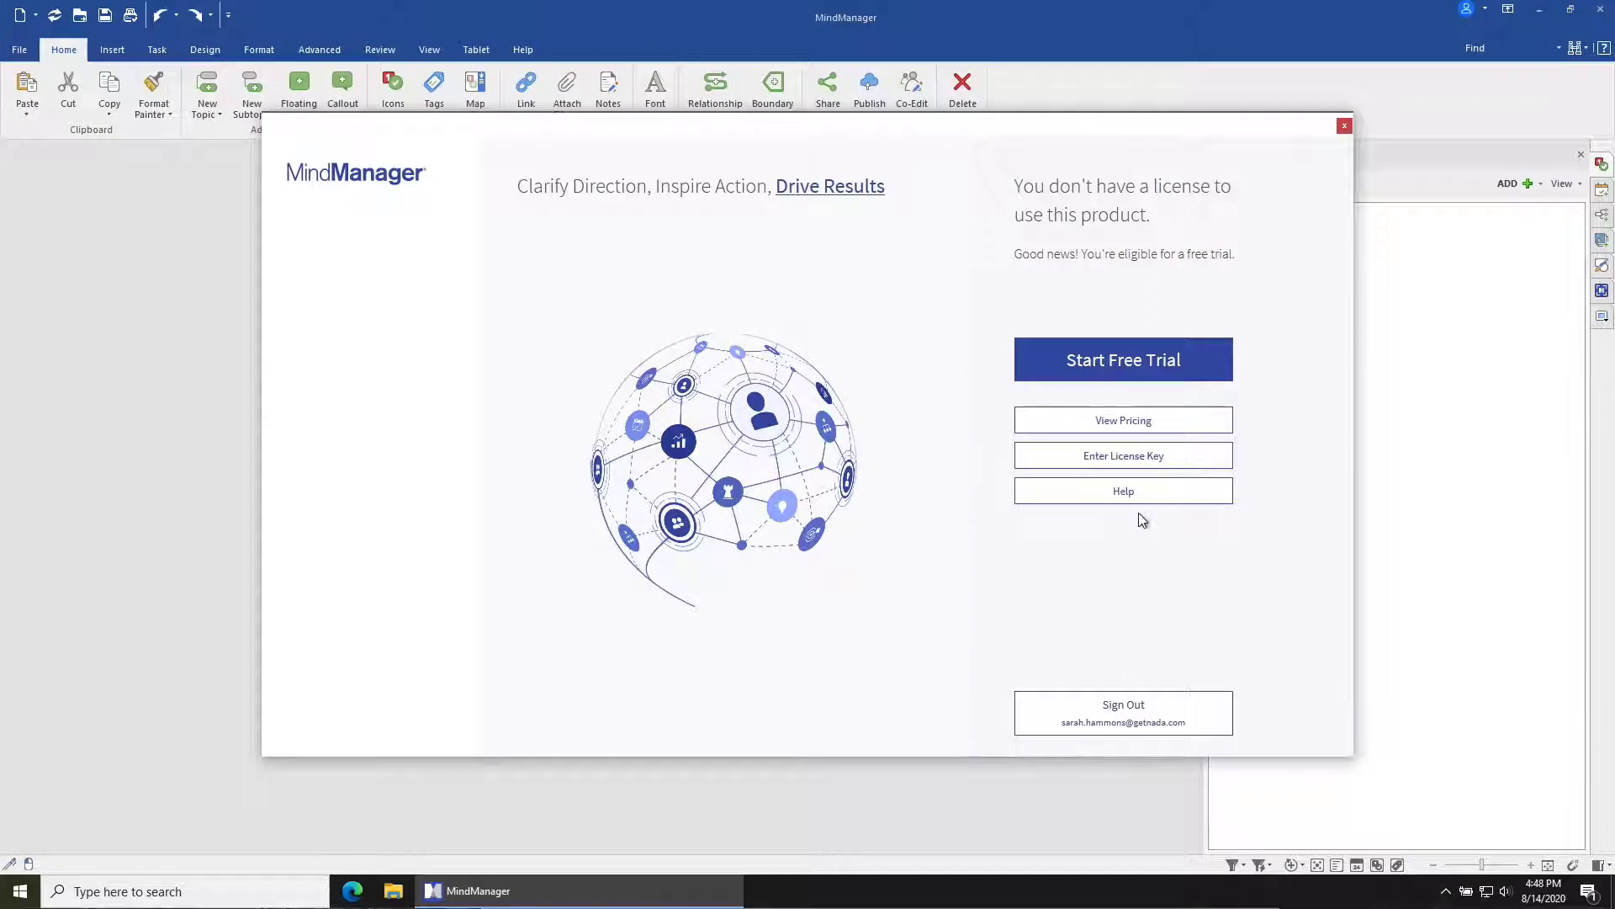
Step: Activate MindManager by pasting in the subscription license key and submitting it
left_click(1141, 461)
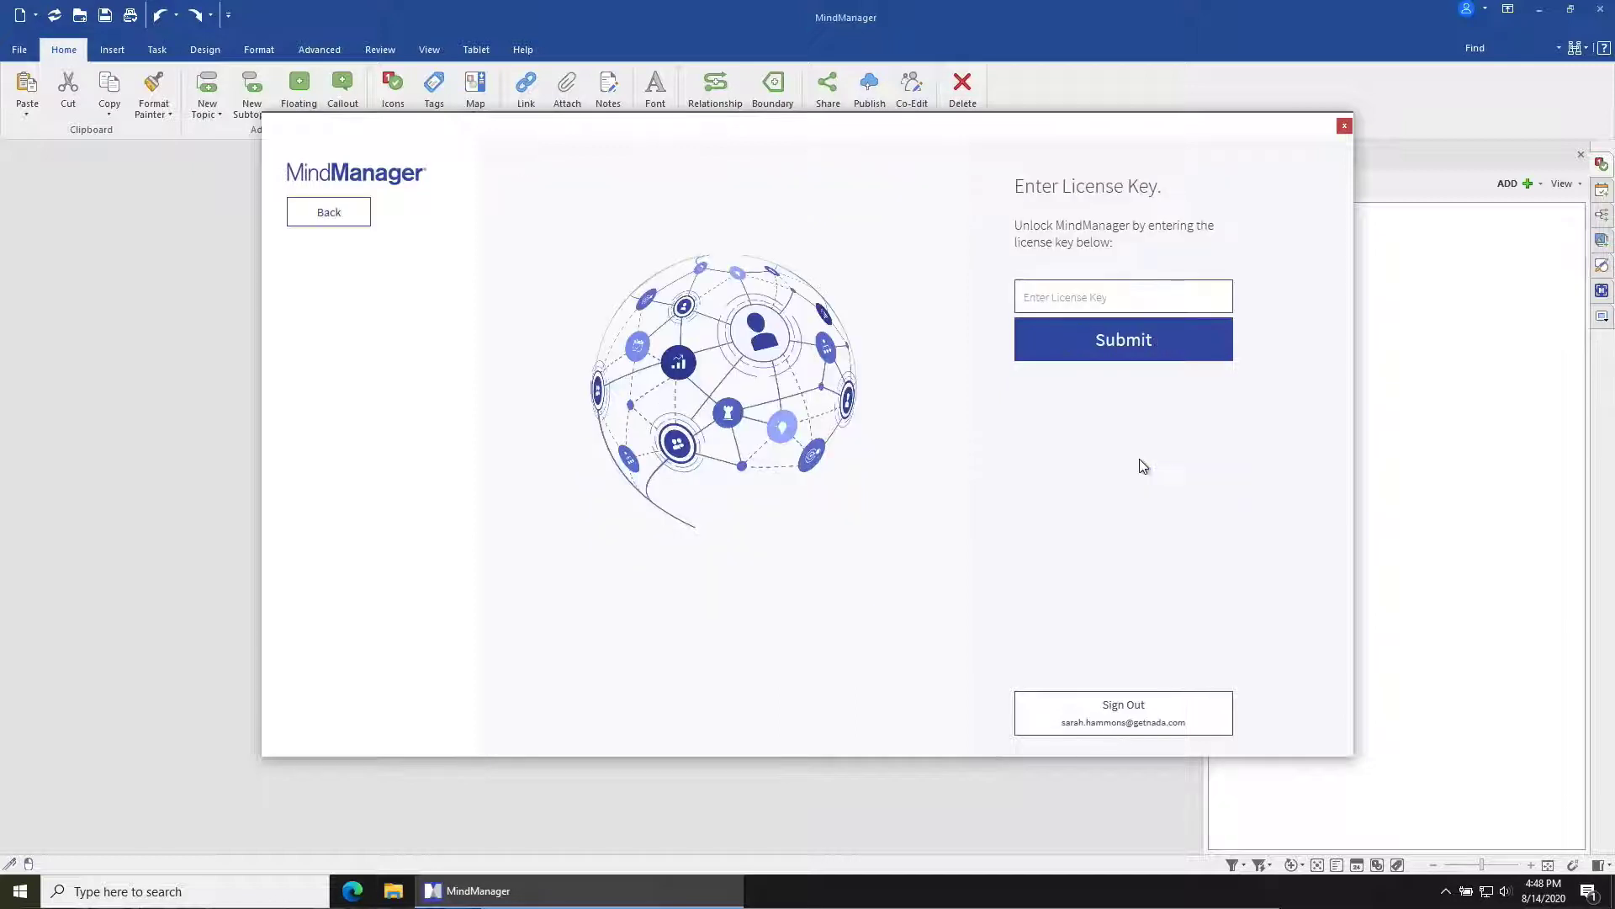
left_click(1082, 294)
key("ctrl+v")
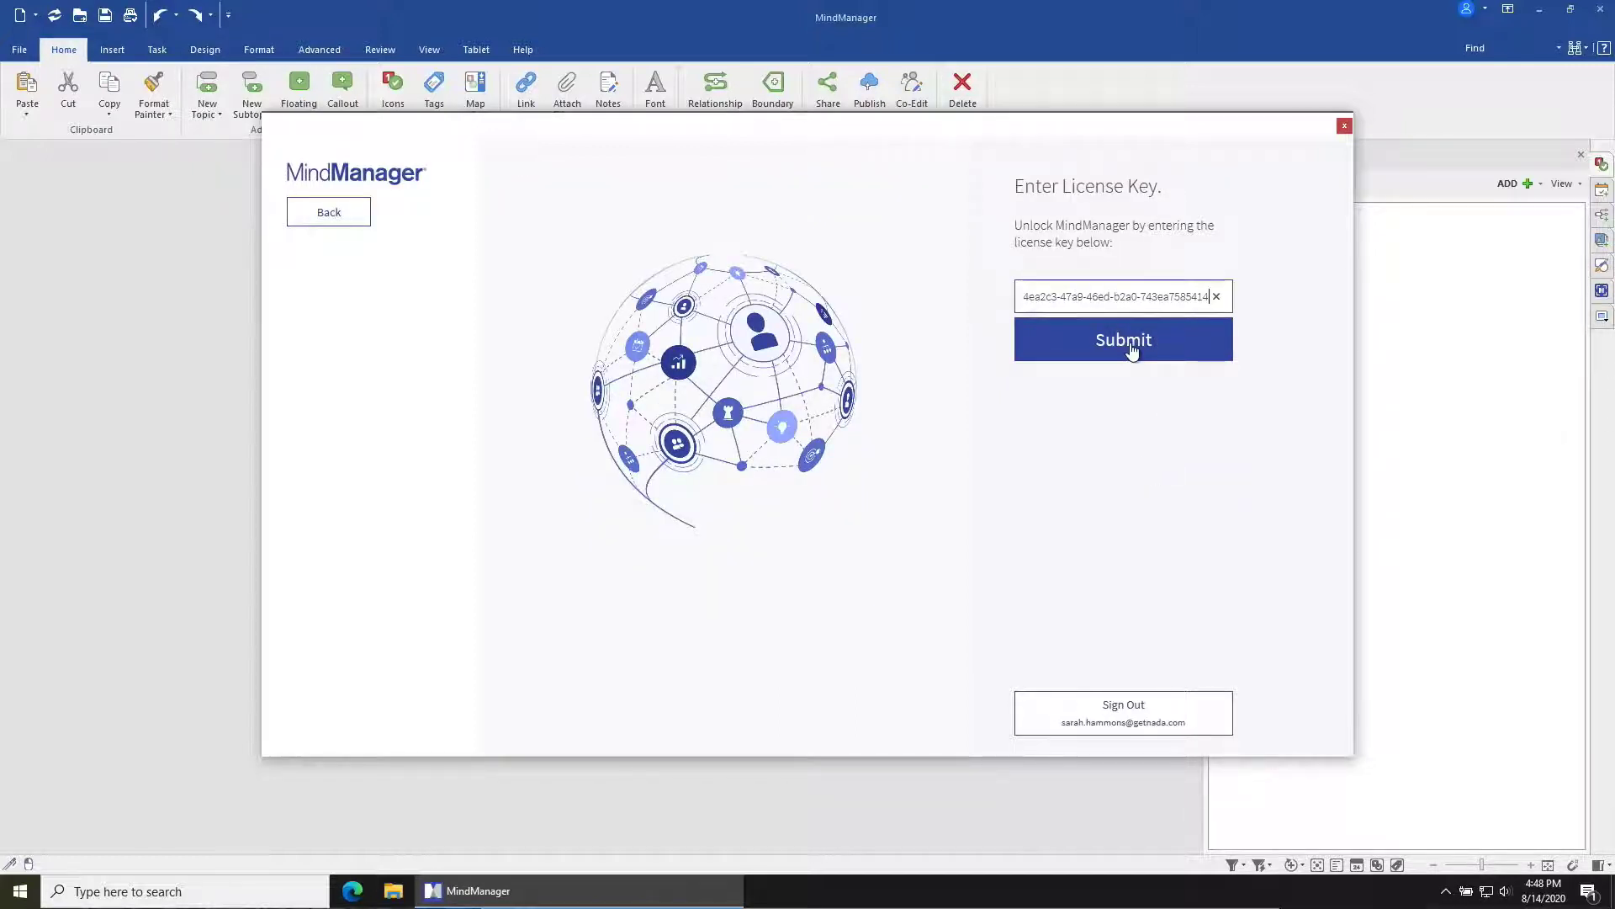
left_click(1131, 345)
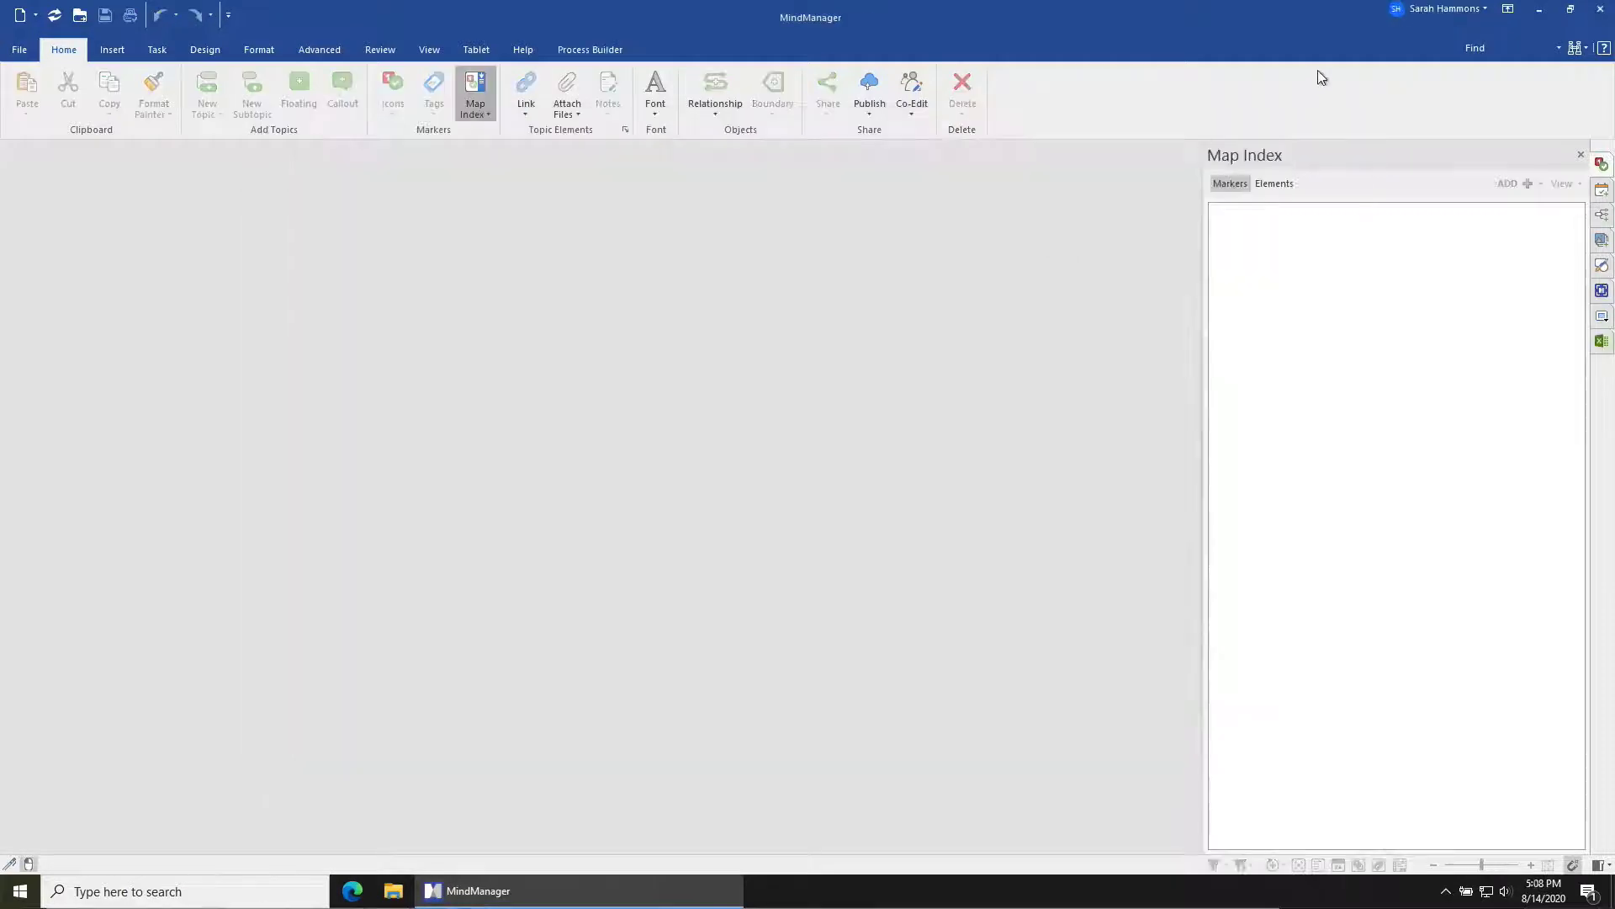
Step: View the signed-in account's Account Details from the account menu
left_click(1431, 16)
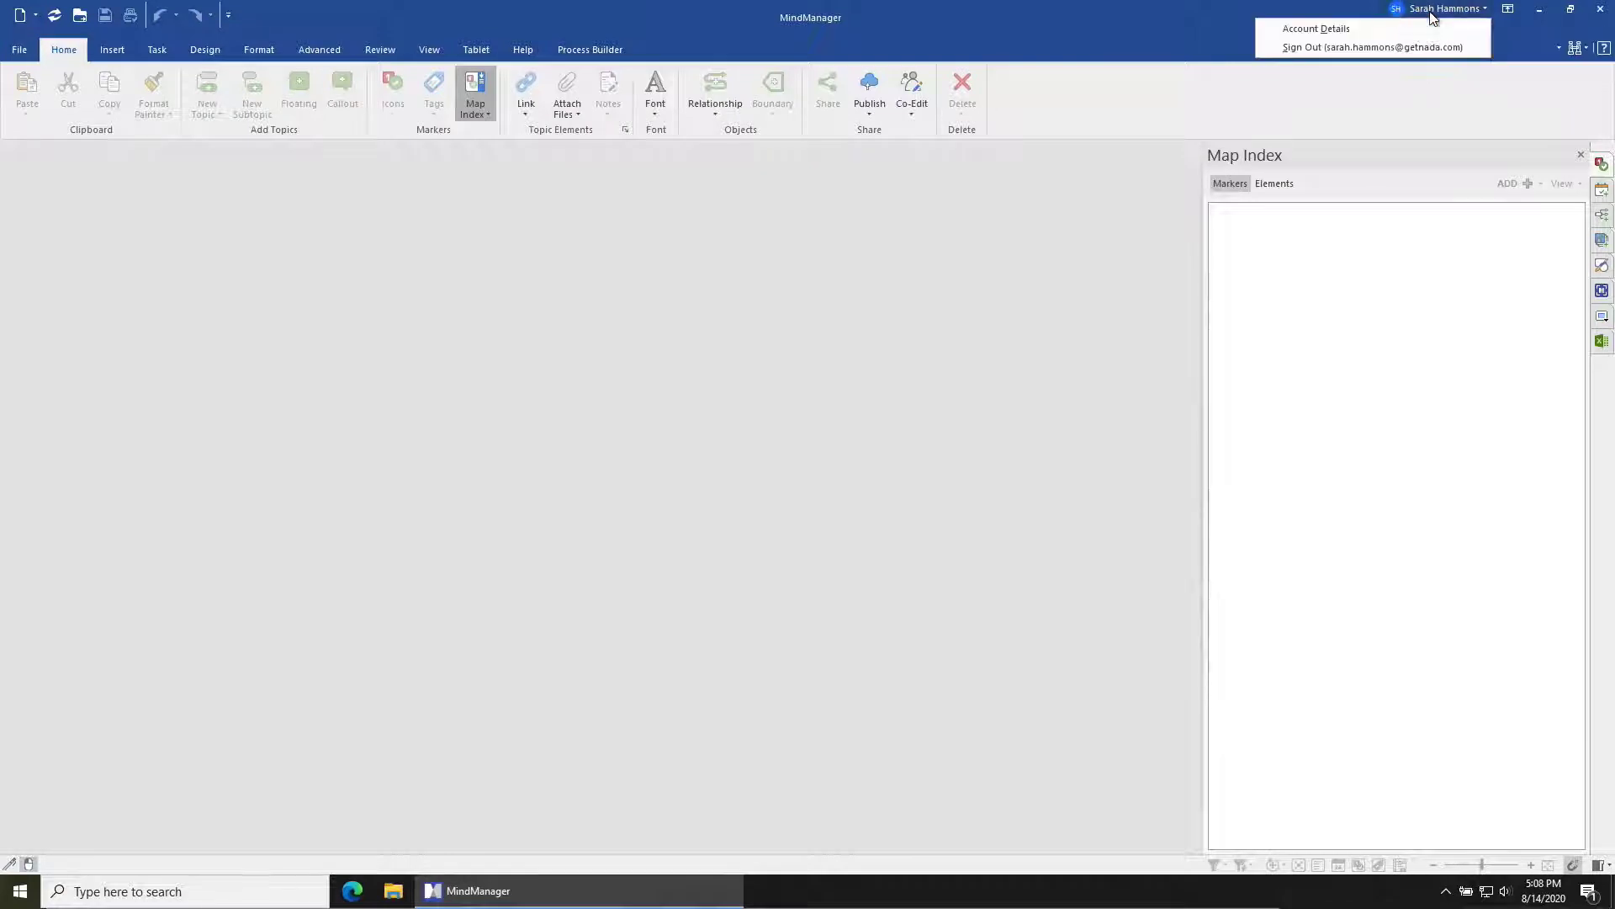
left_click(1387, 30)
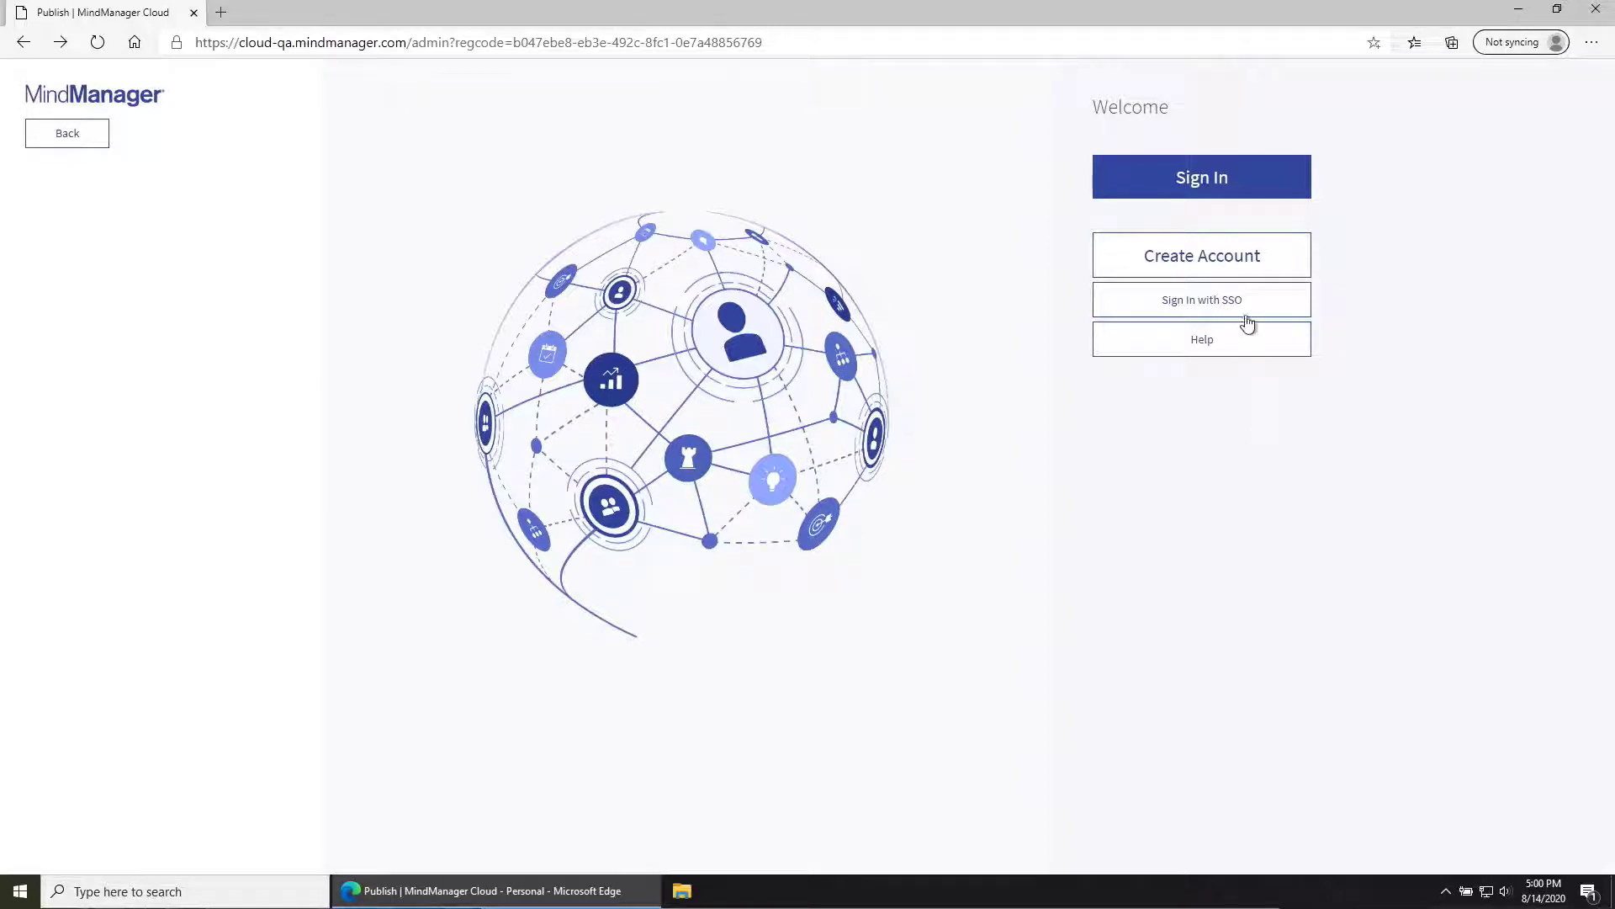
Step: Fill the new account signup form with the admin's email, first name, last name and password
left_click(1246, 254)
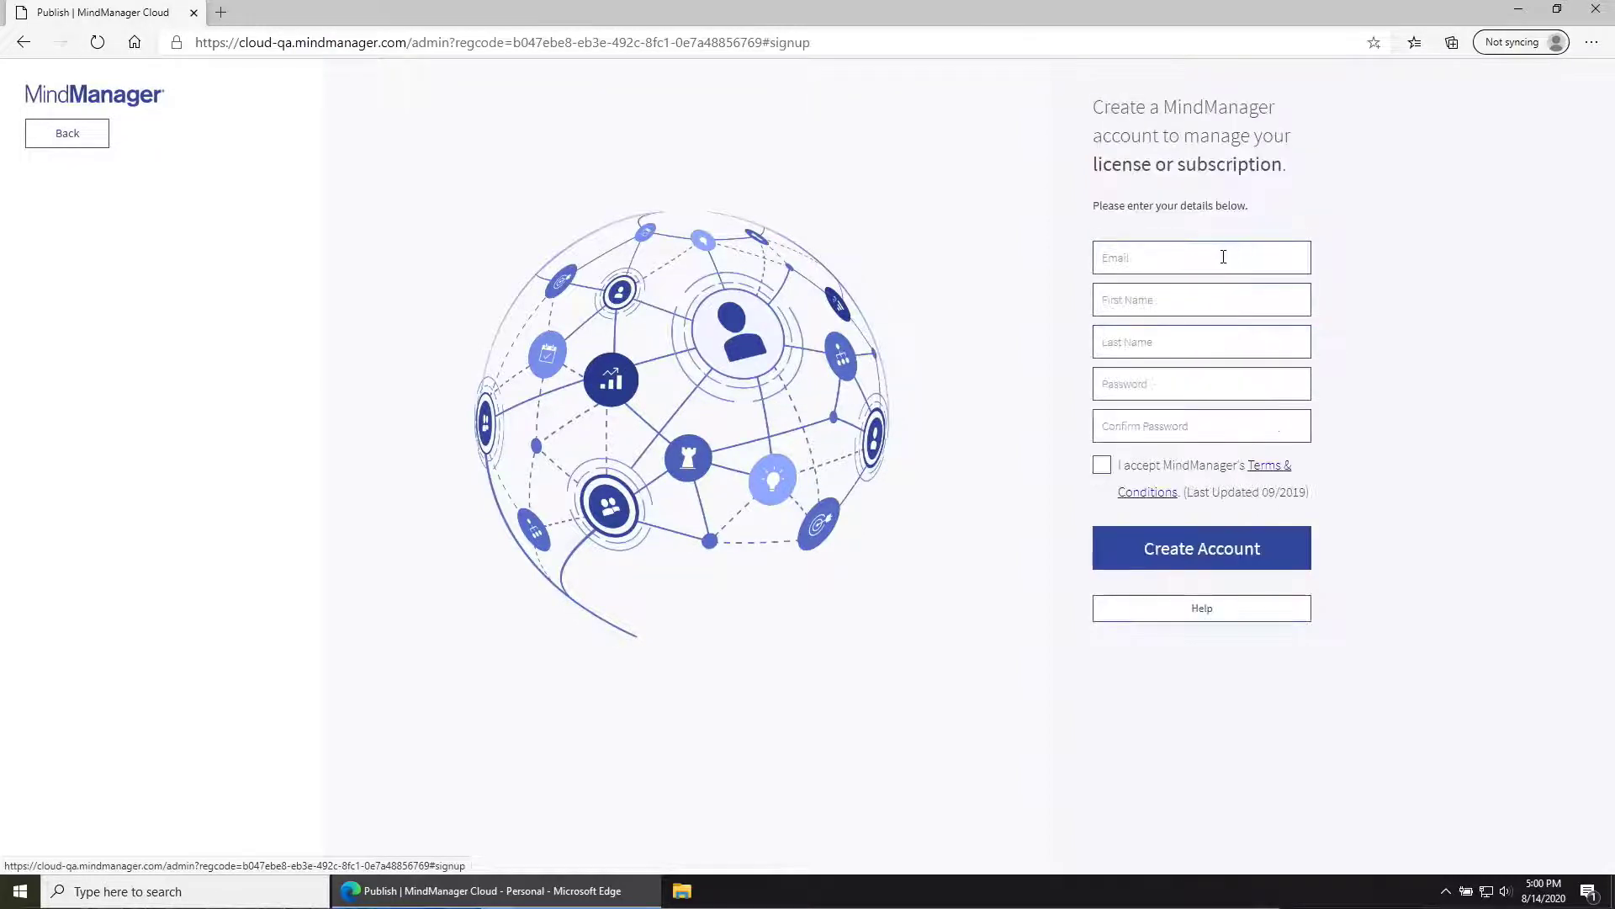
left_click(1196, 261)
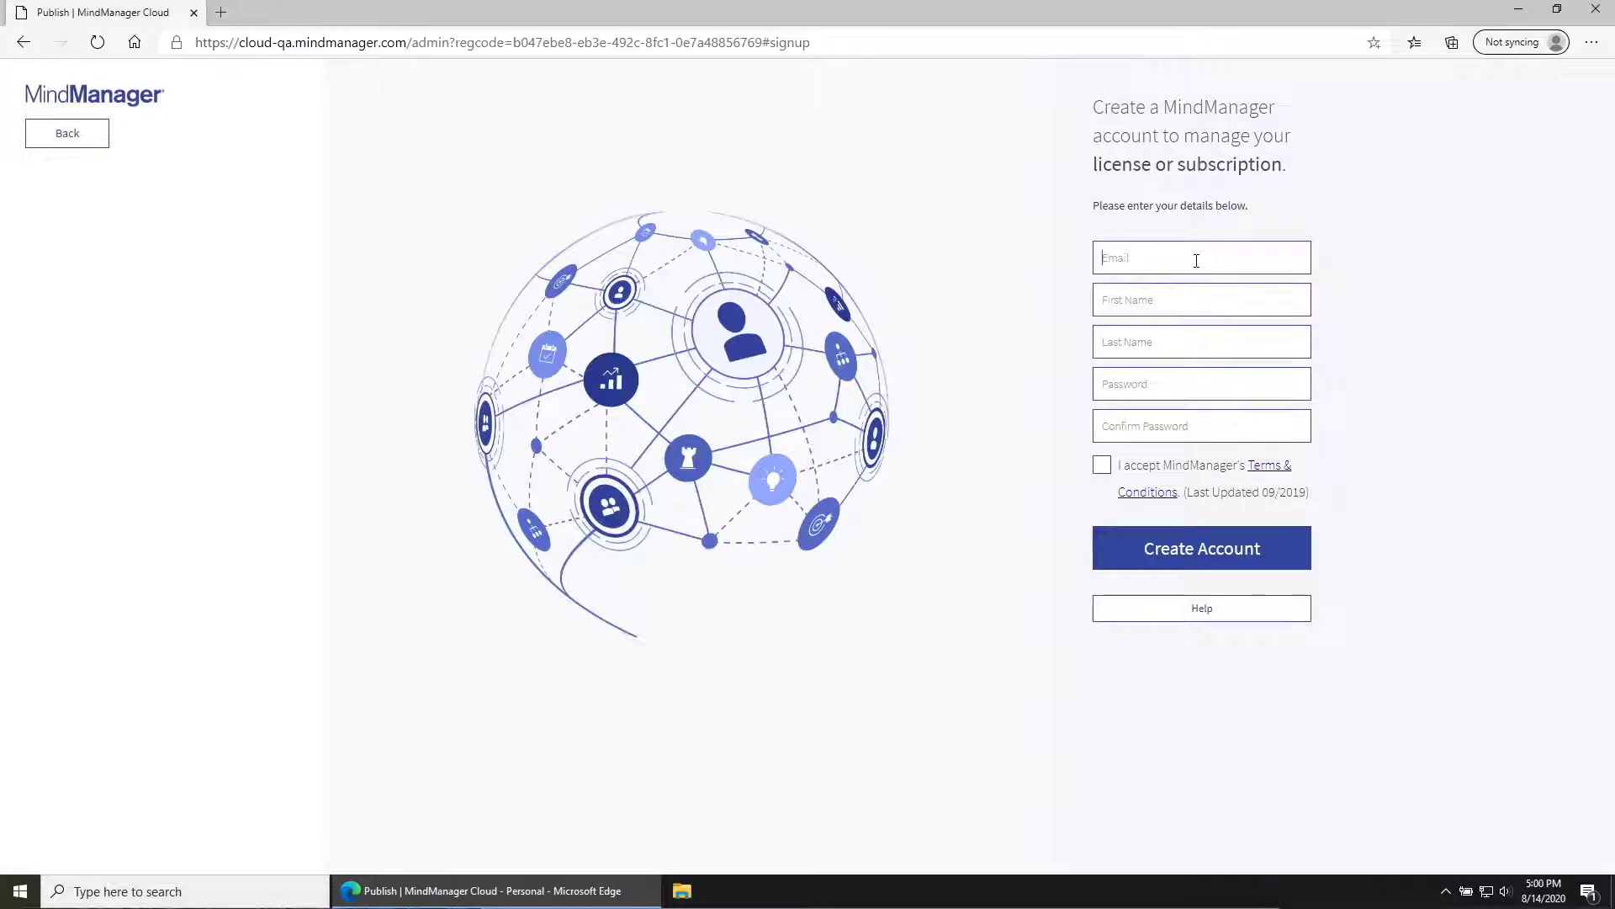
key("Tab")
key("Tab")
key("Tab")
type("Password1\tPassword1")
Step: Accept the terms, submit the signup, and continue after verifying the email
left_click(1102, 466)
left_click(1236, 538)
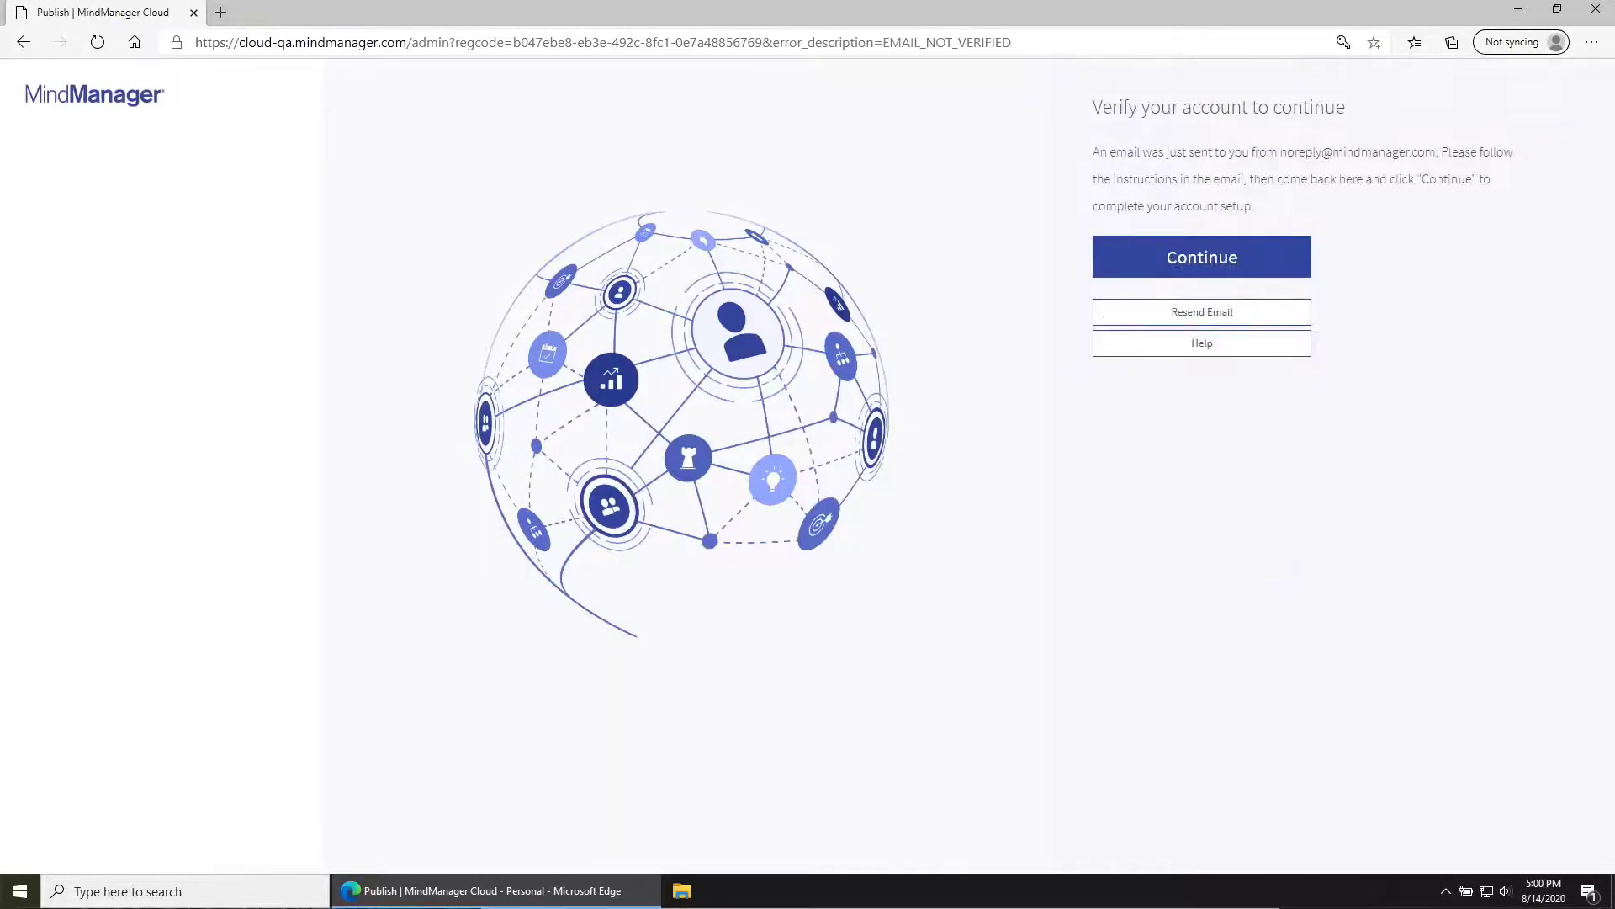
left_click(1241, 261)
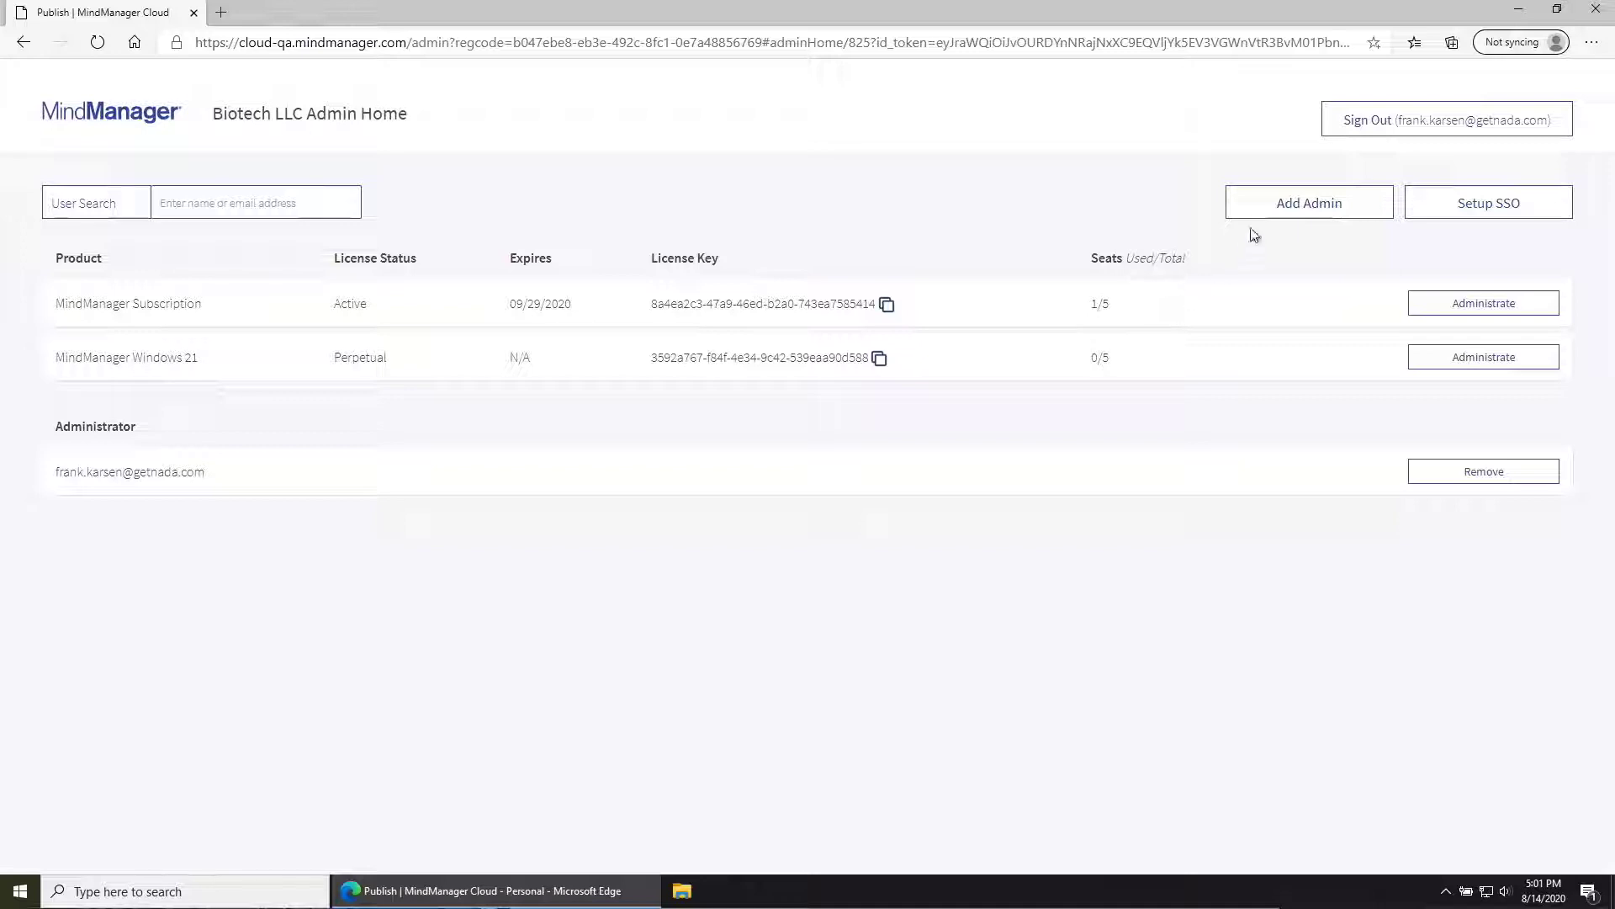
Step: Add a new administrator by email, then open user management for the MindManager Subscription
left_click(1271, 208)
left_click(745, 267)
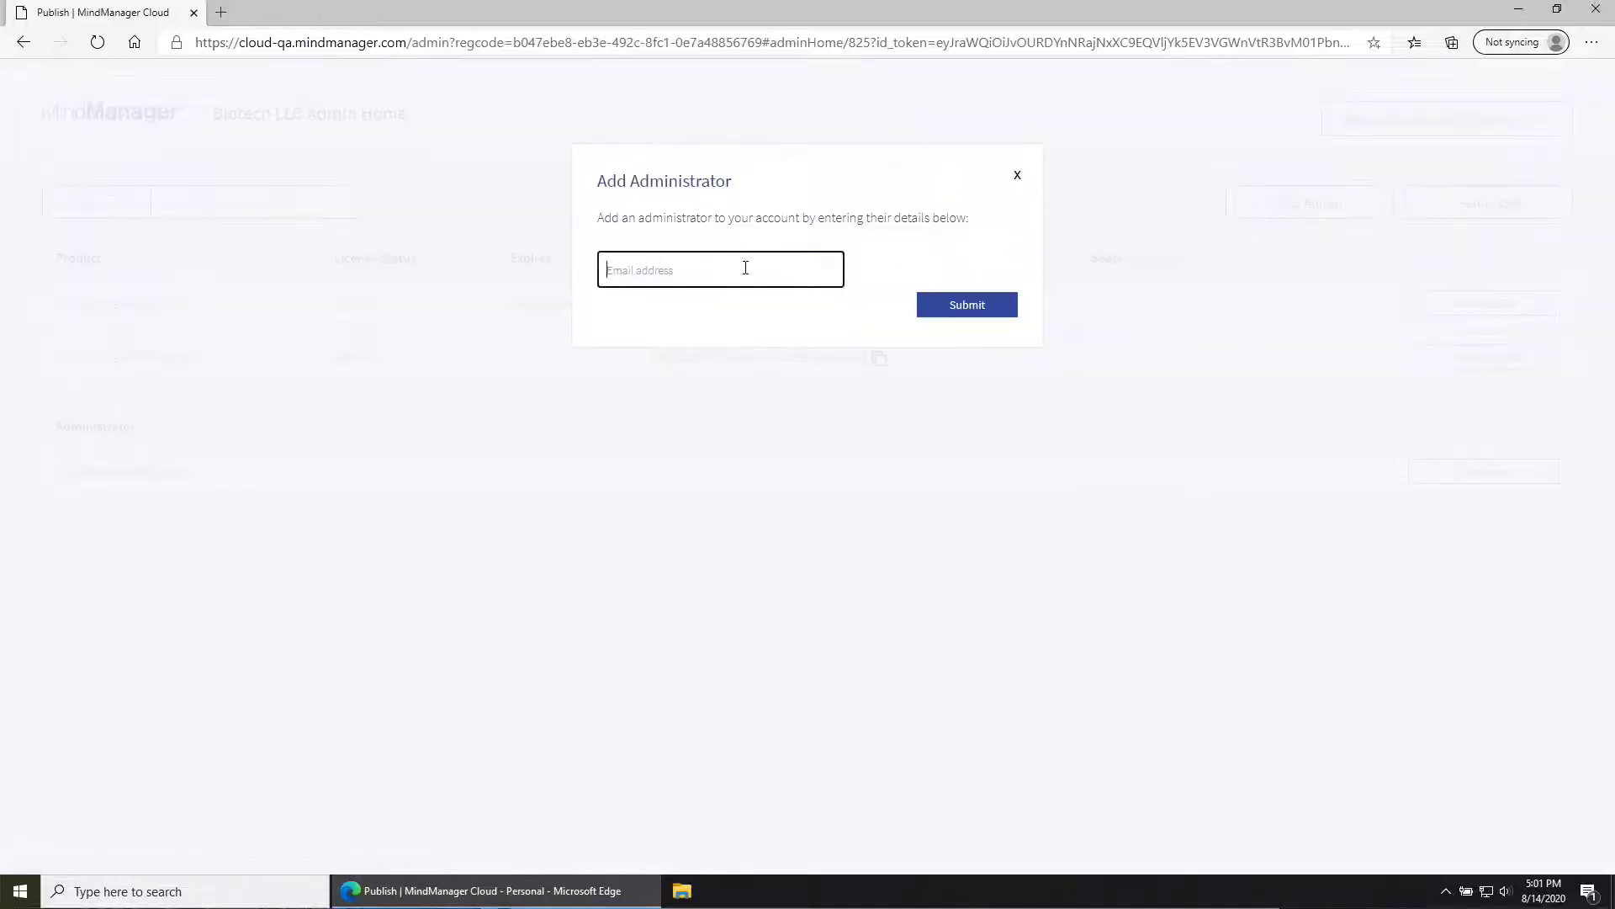
left_click(954, 305)
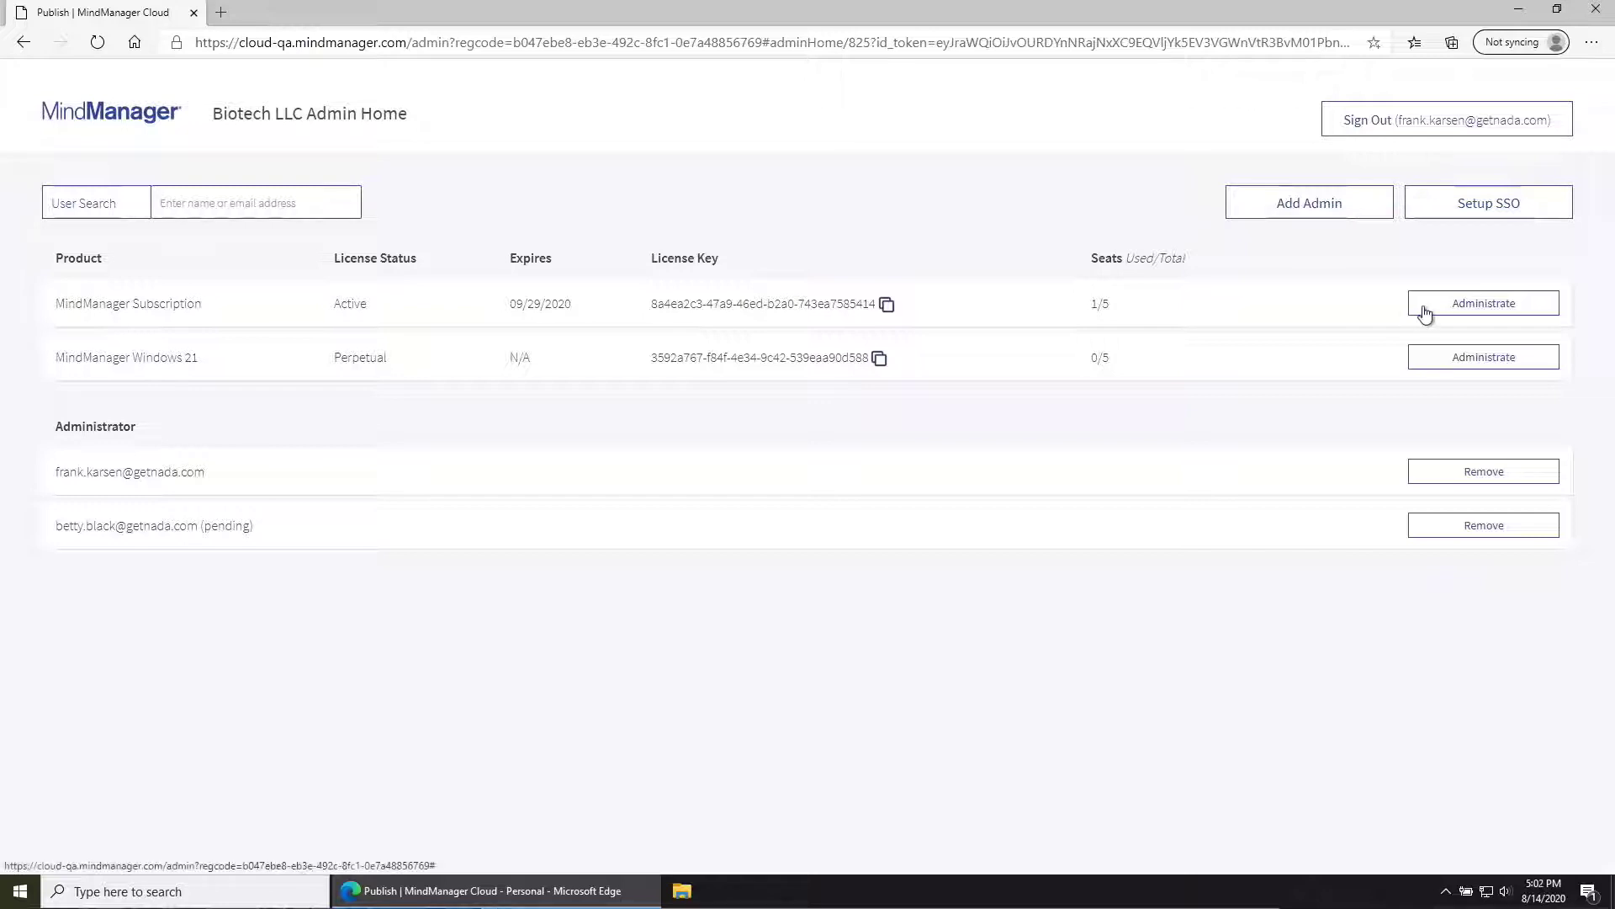
left_click(1481, 308)
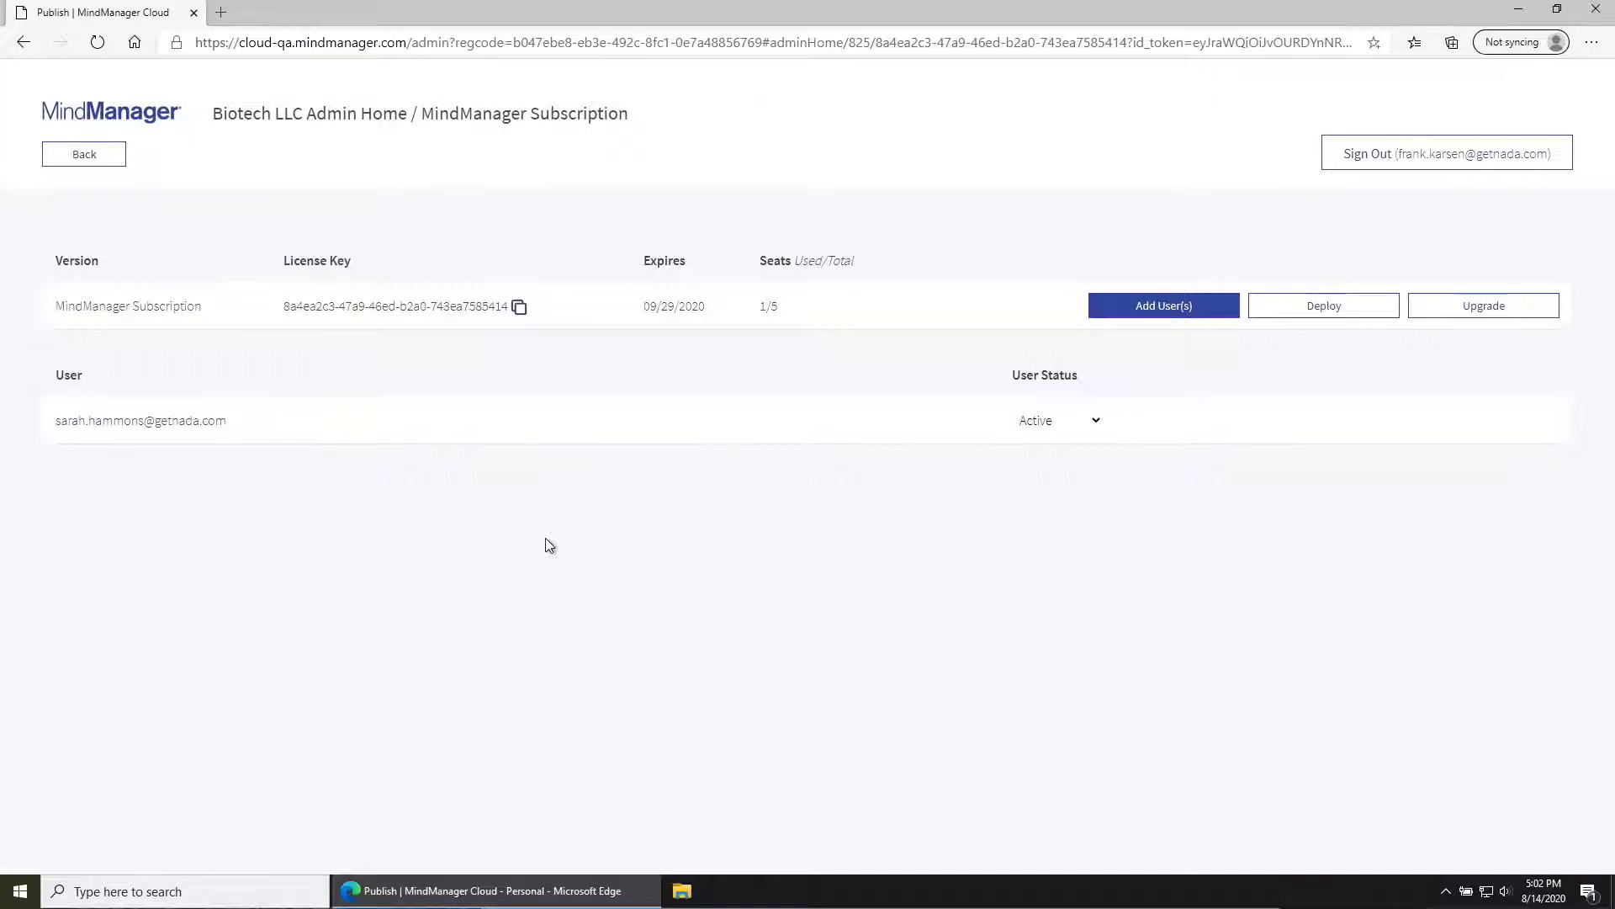
Step: Import subscription users from the emaillist CSV file on the Desktop
left_click(1140, 313)
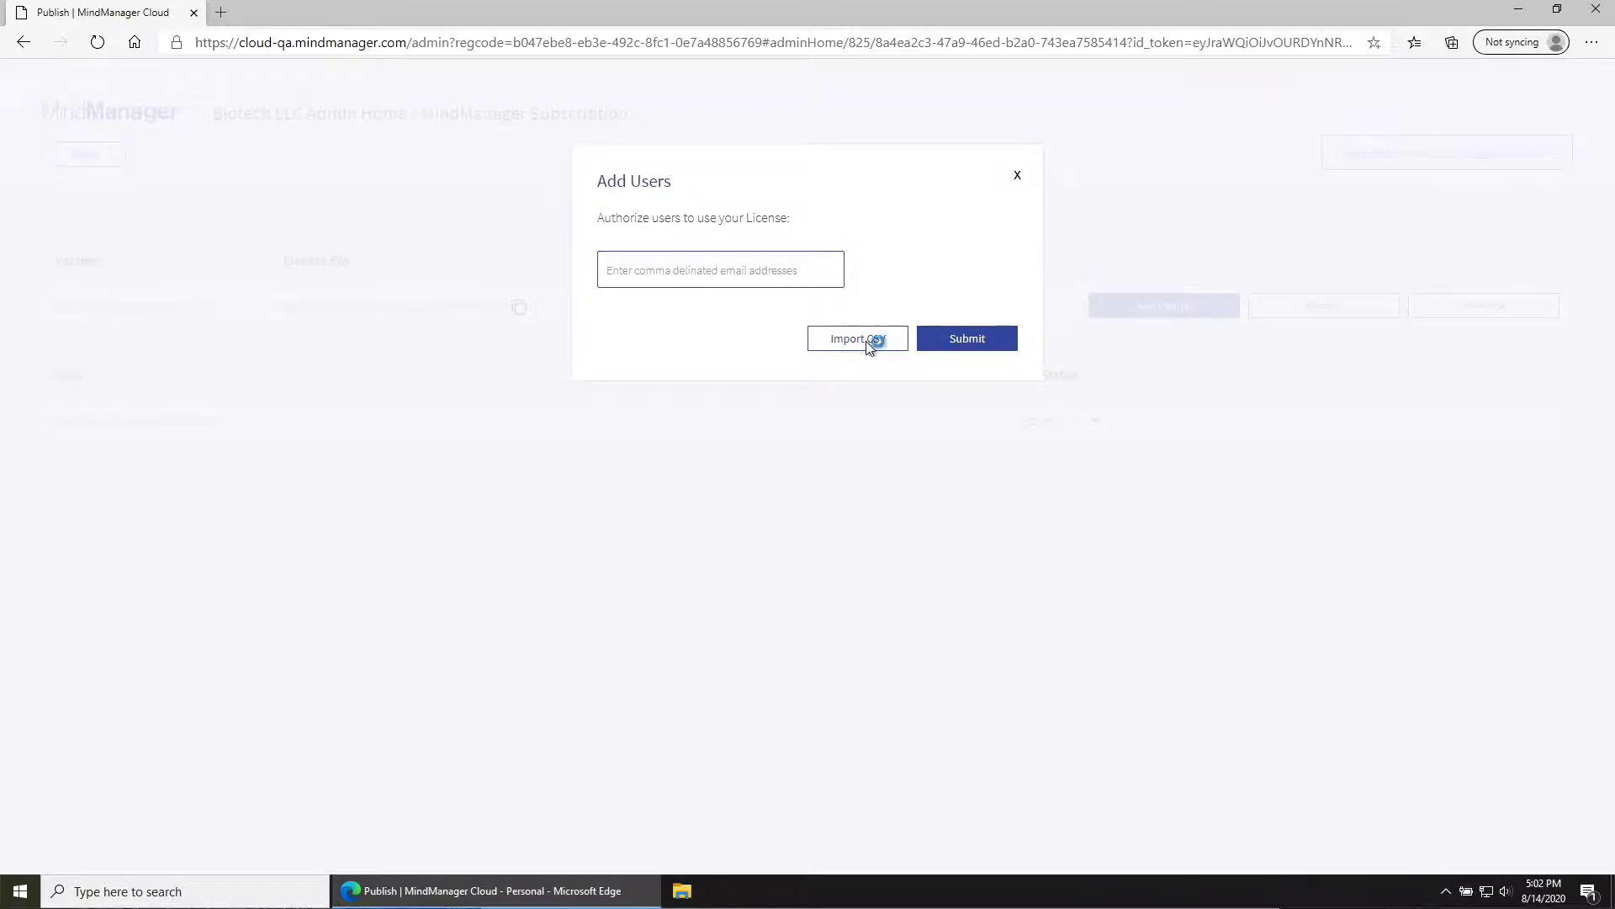
left_click(867, 347)
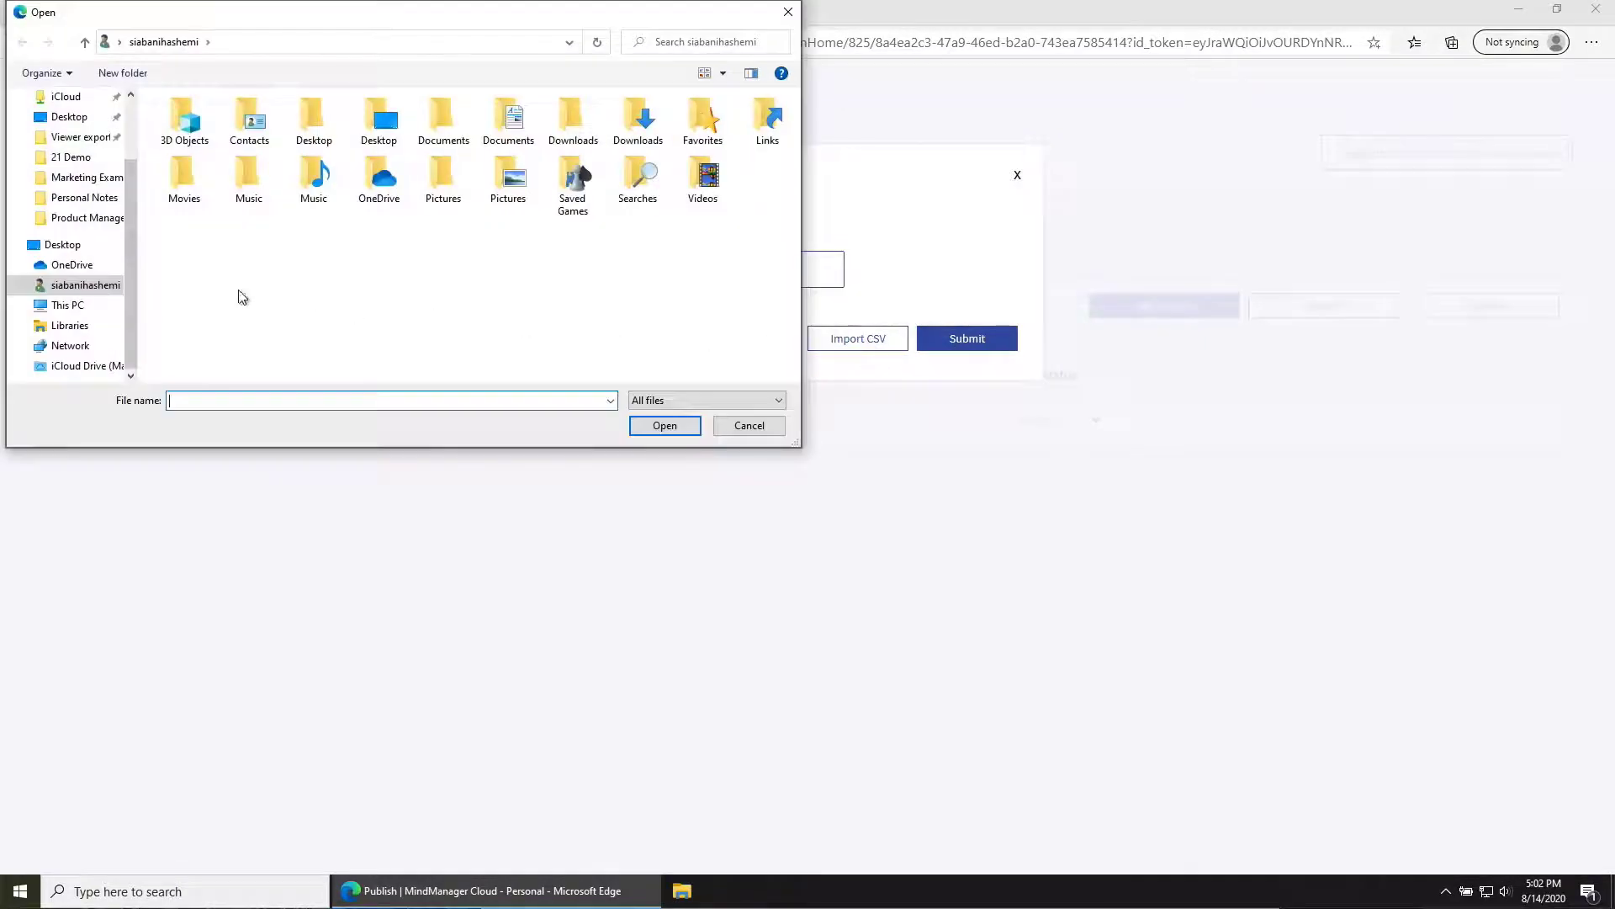
left_click(69, 246)
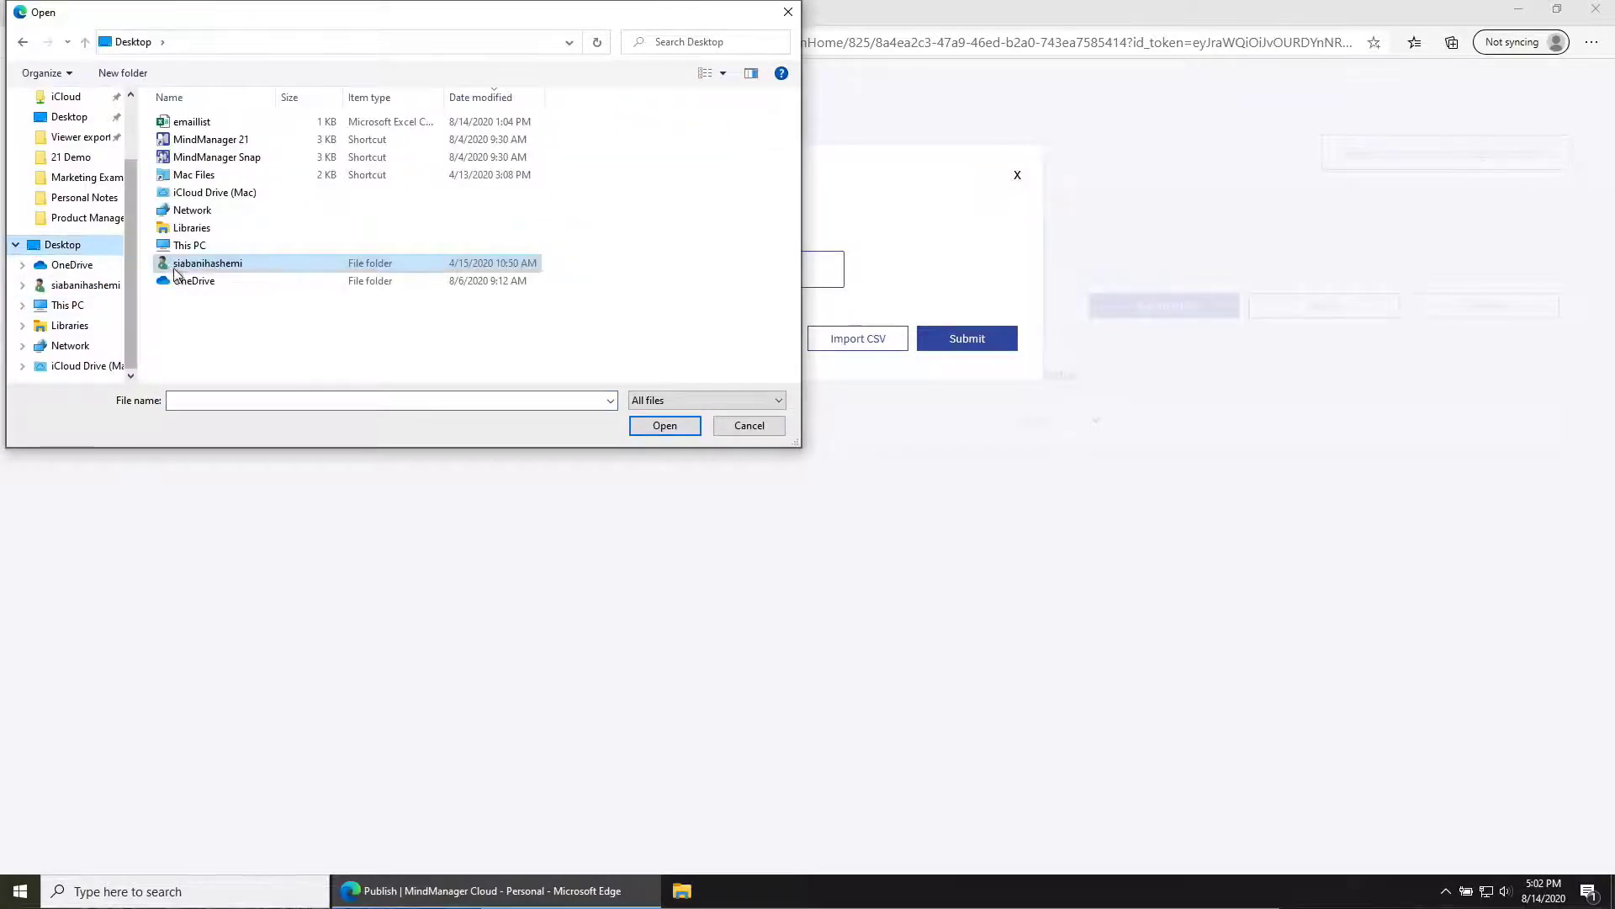
left_click(206, 125)
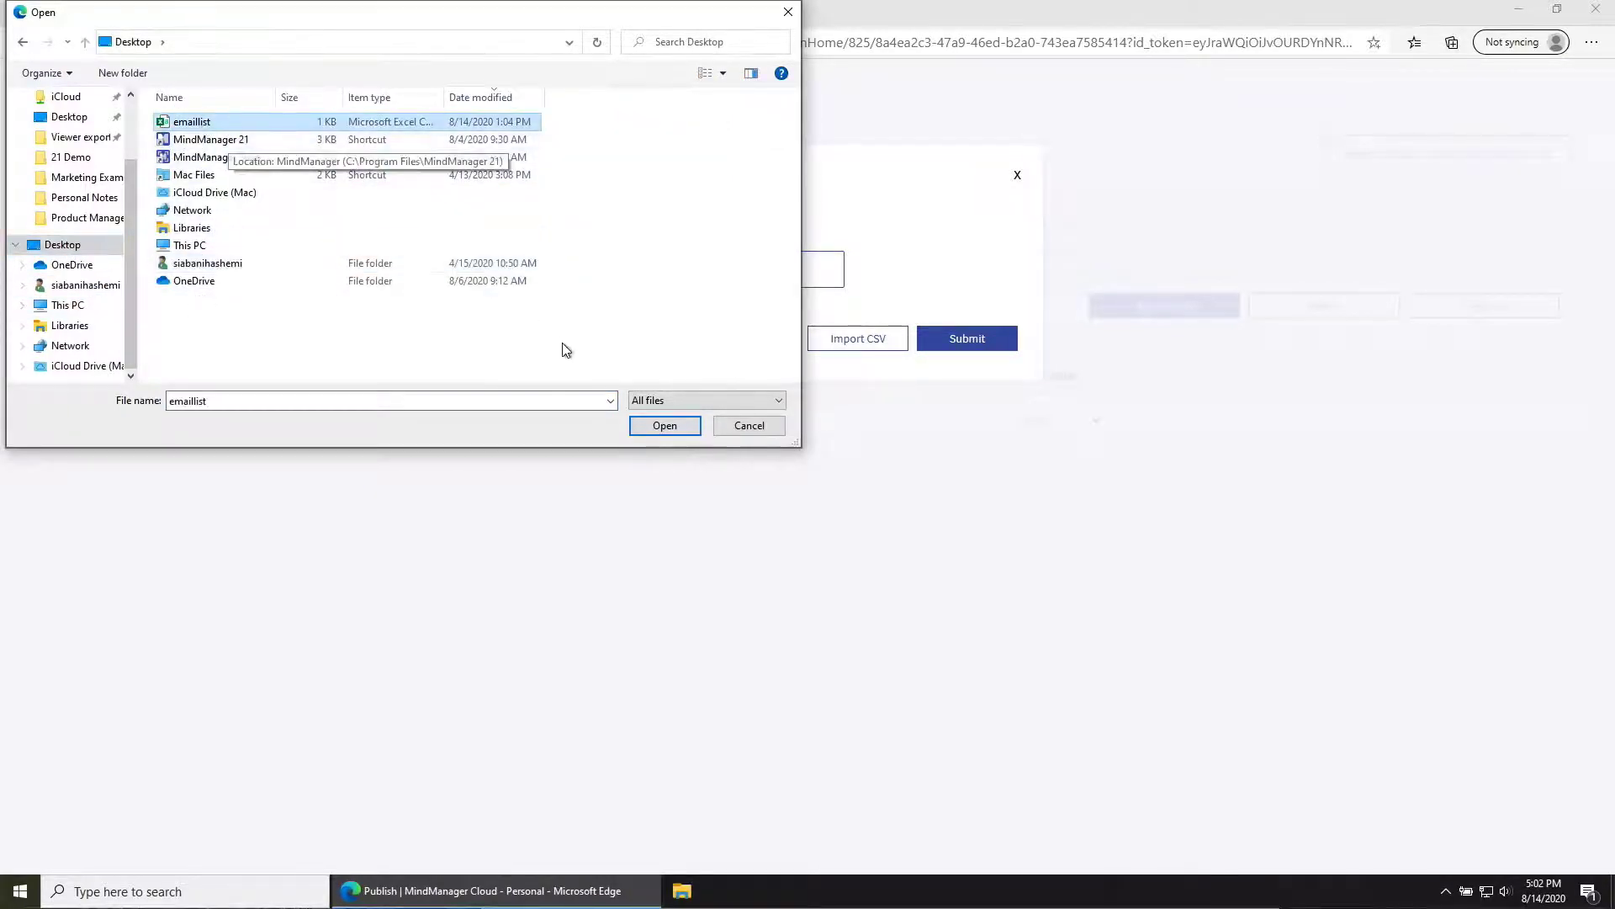
left_click(665, 426)
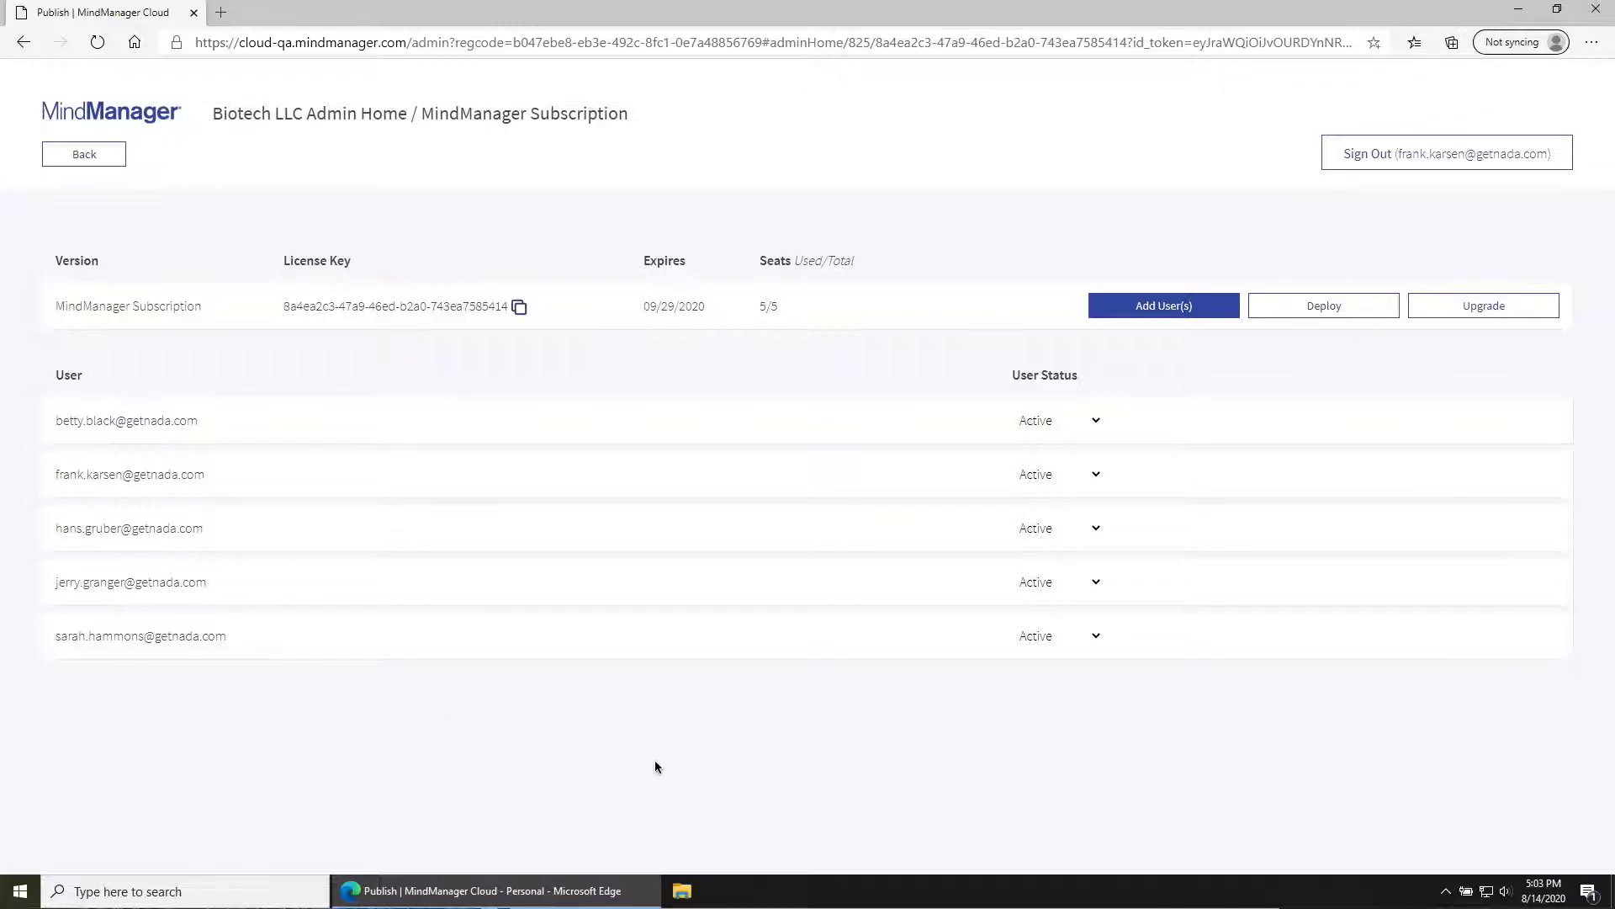
Step: Set the last user's status in the subscription list to Deactivated
left_click(1083, 642)
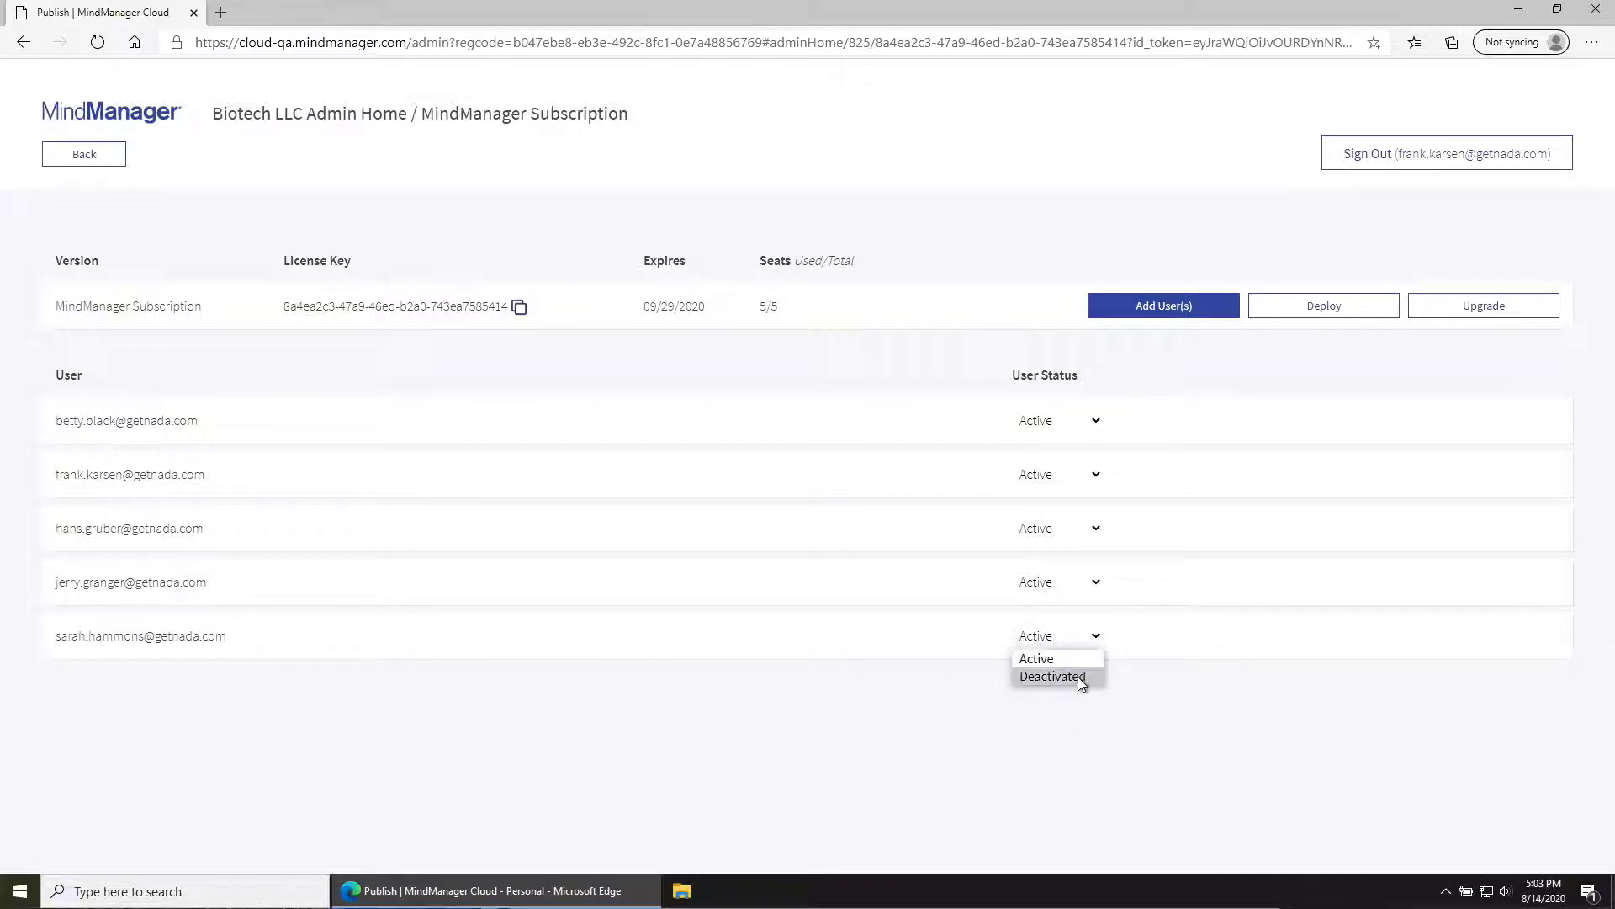
left_click(1078, 677)
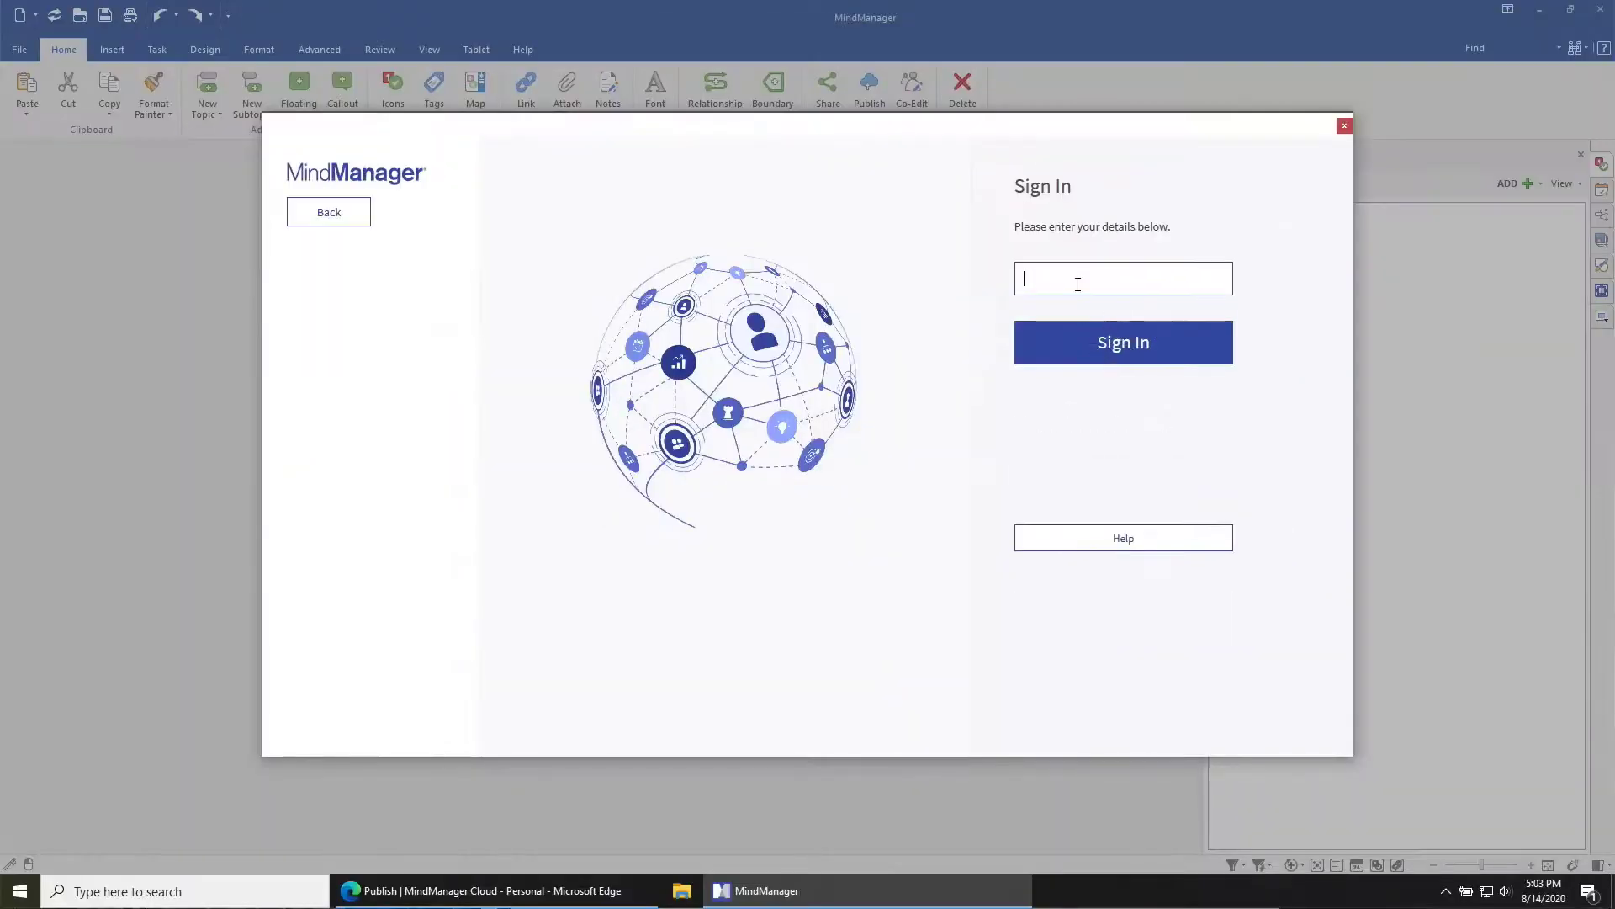
Step: Sign in to MindManager with the deactivated user's email and password
key("Return")
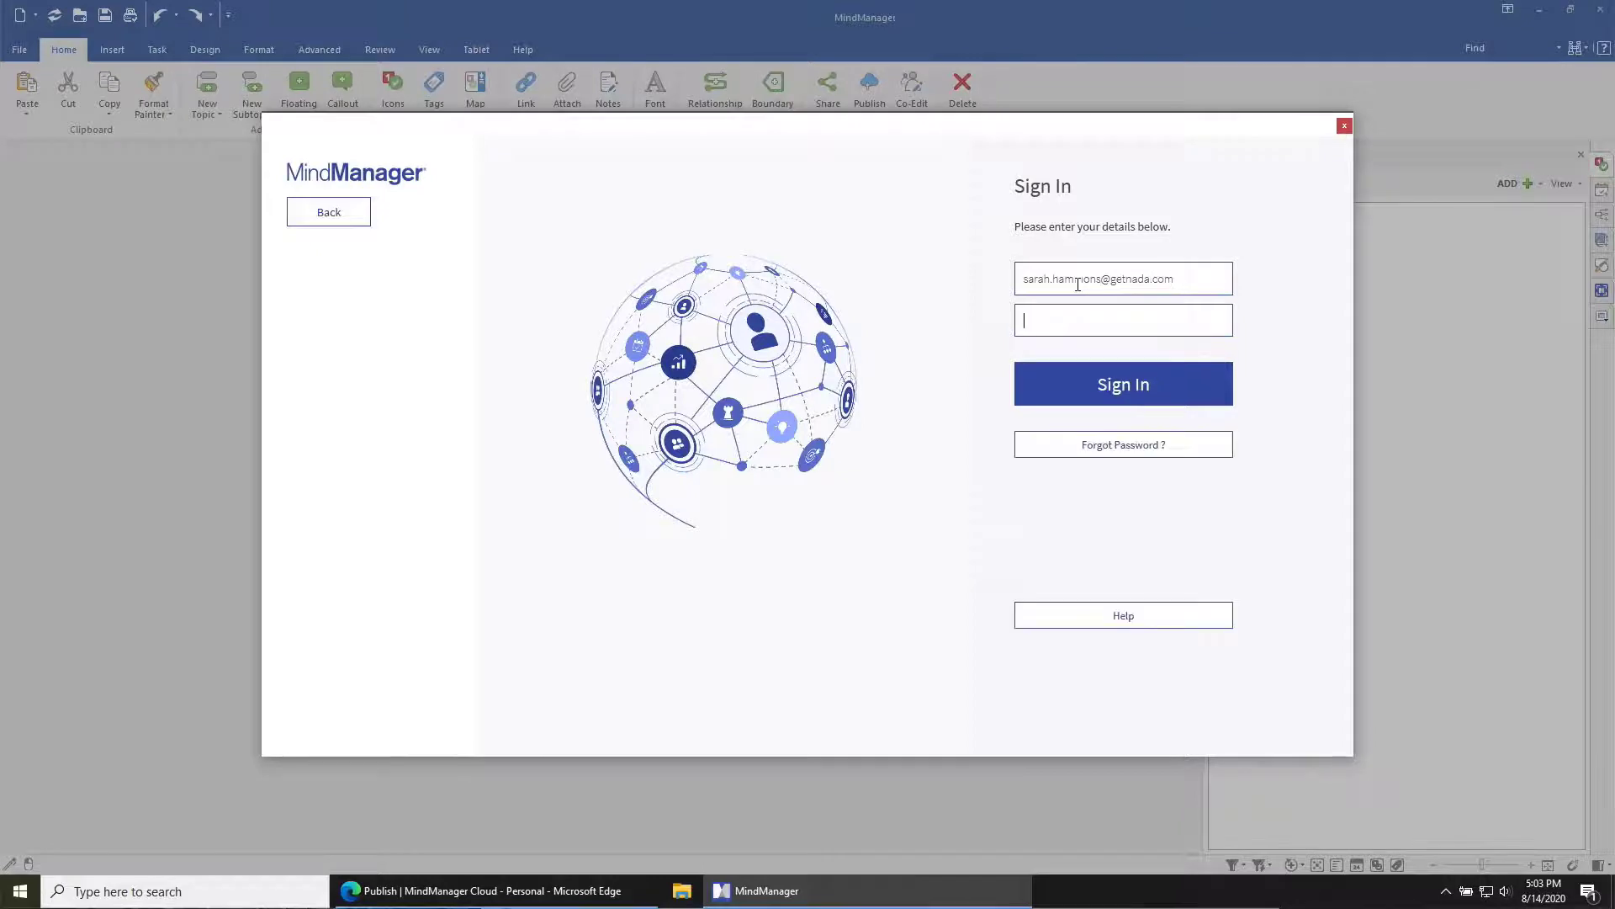
type("••••••••••")
key("Return")
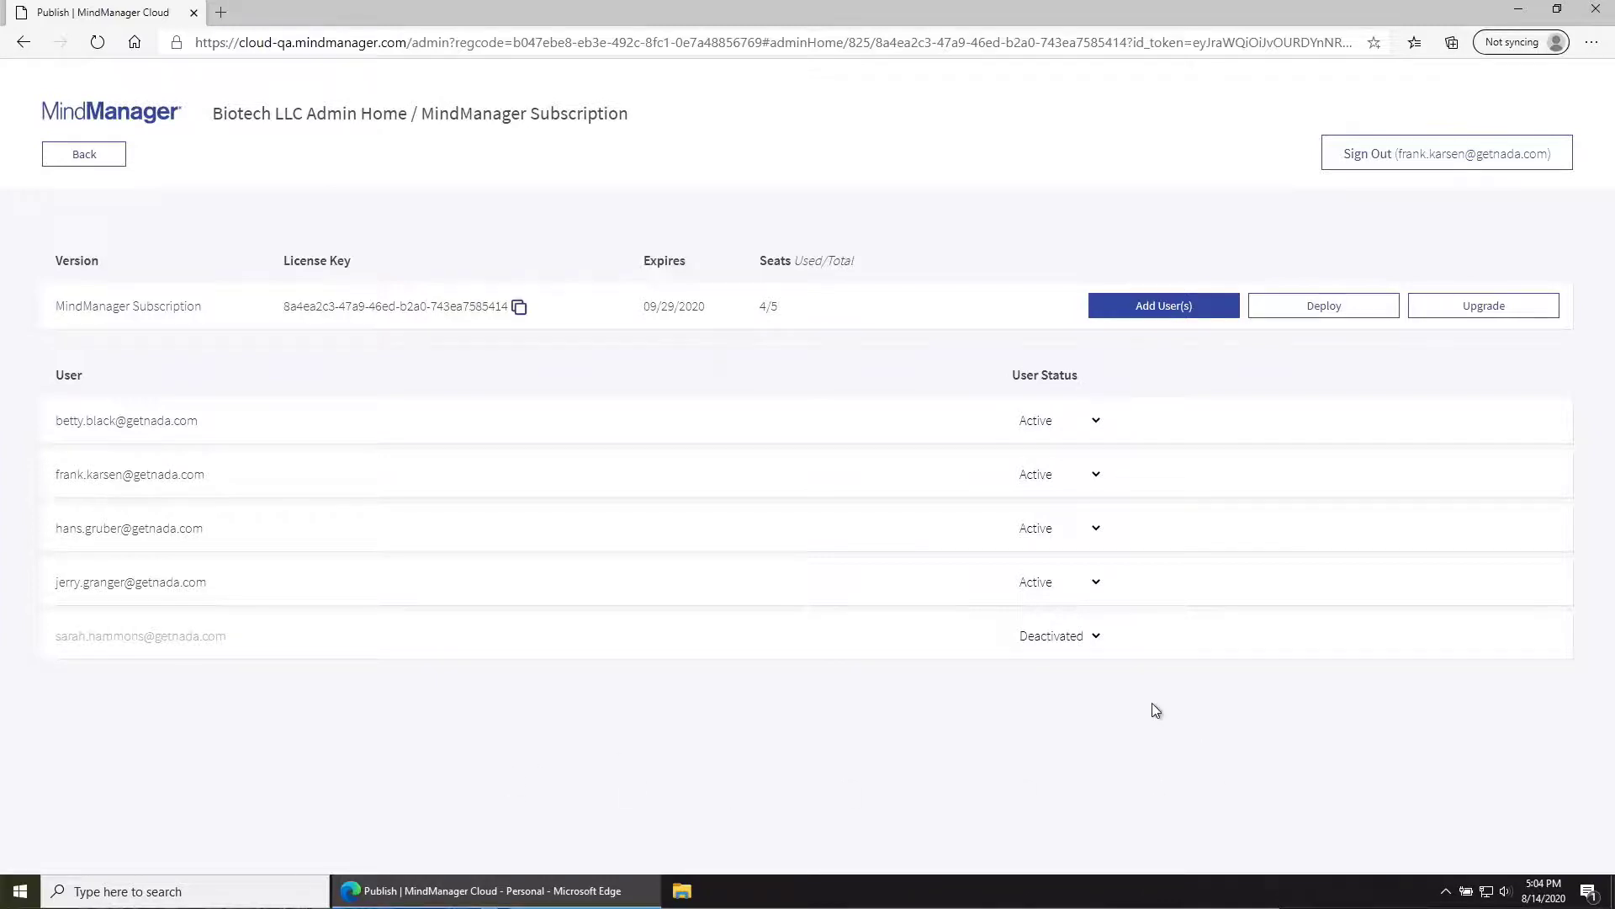
Step: Remove the deactivated user from the subscription and go back to Admin Home
left_click(1092, 638)
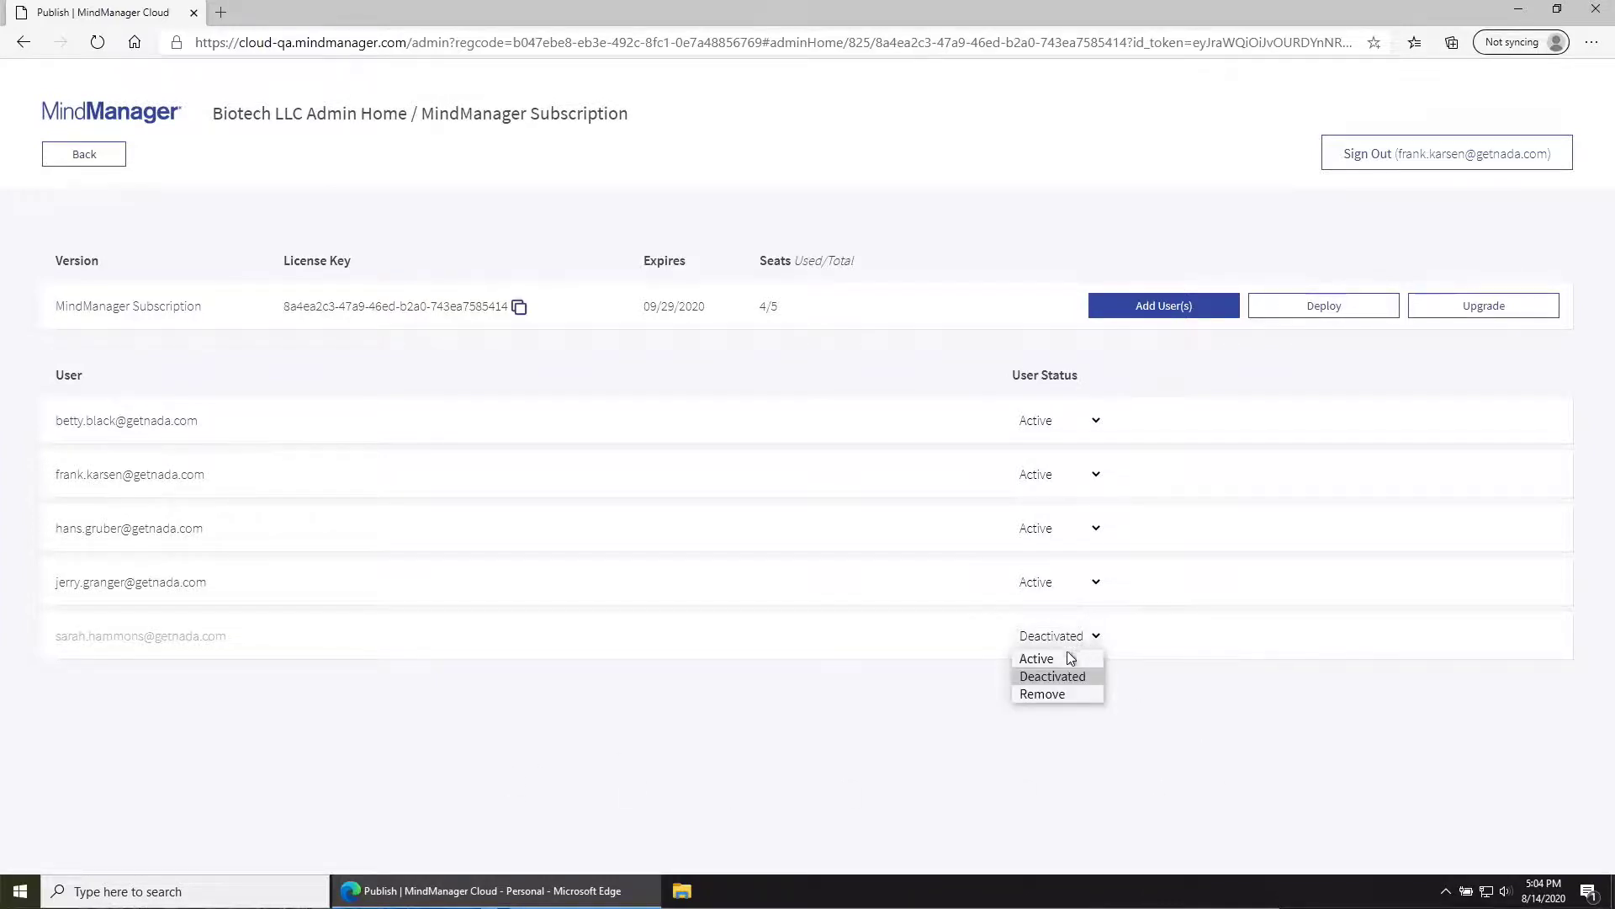
left_click(1042, 695)
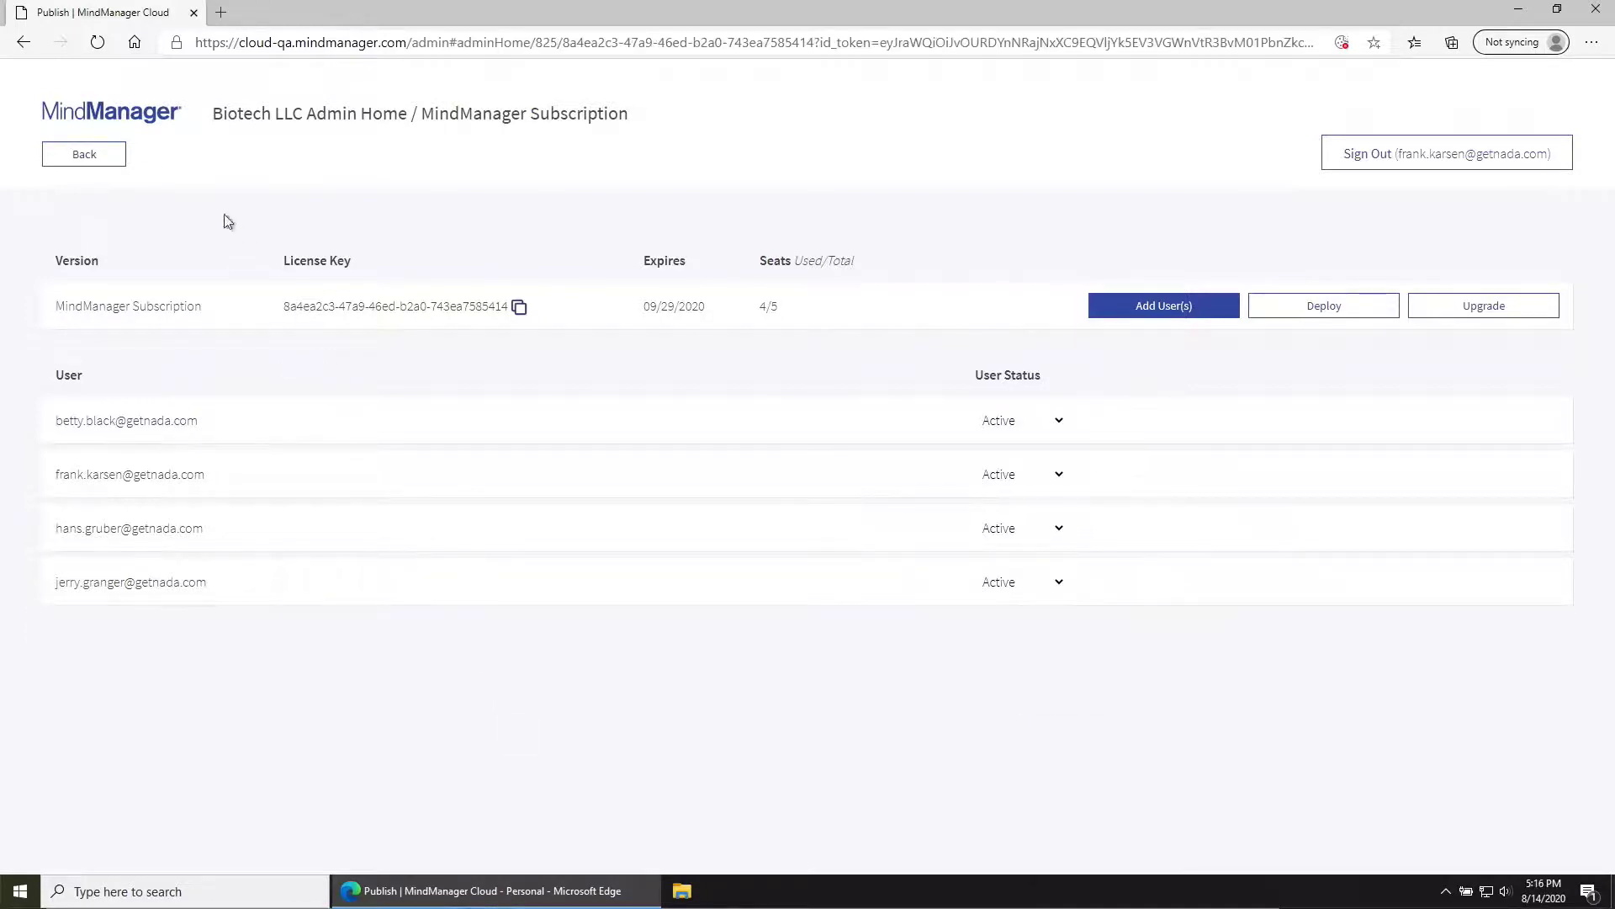
left_click(108, 155)
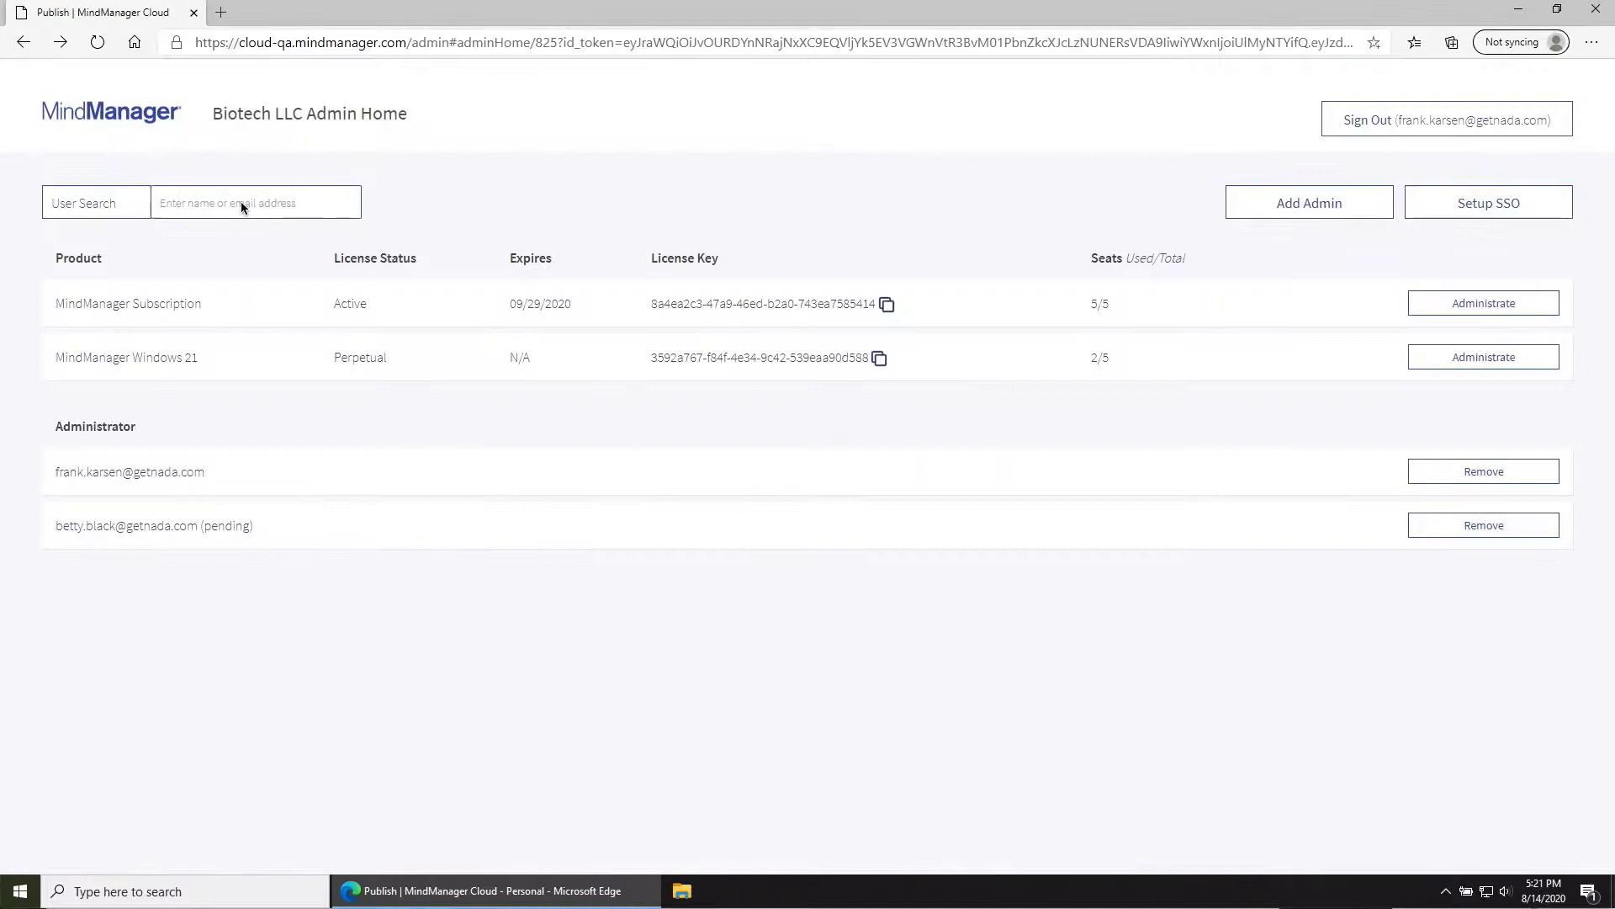
Step: Search users by name and deactivate the second match's MindManager Windows 21 license
left_click(244, 203)
type("jerry")
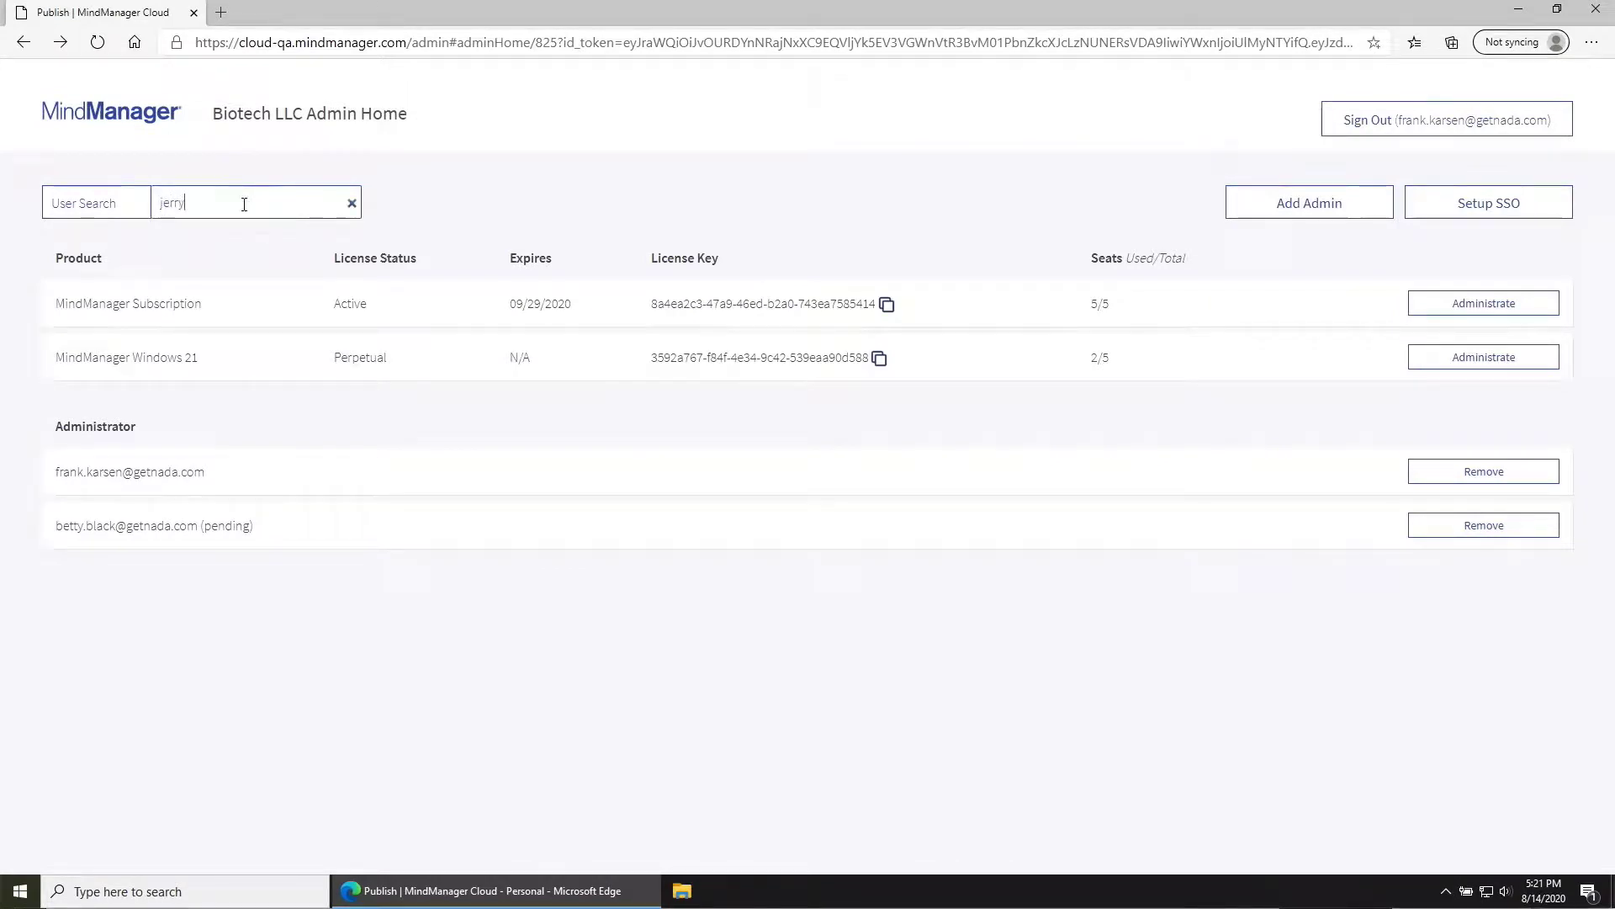
key("Return")
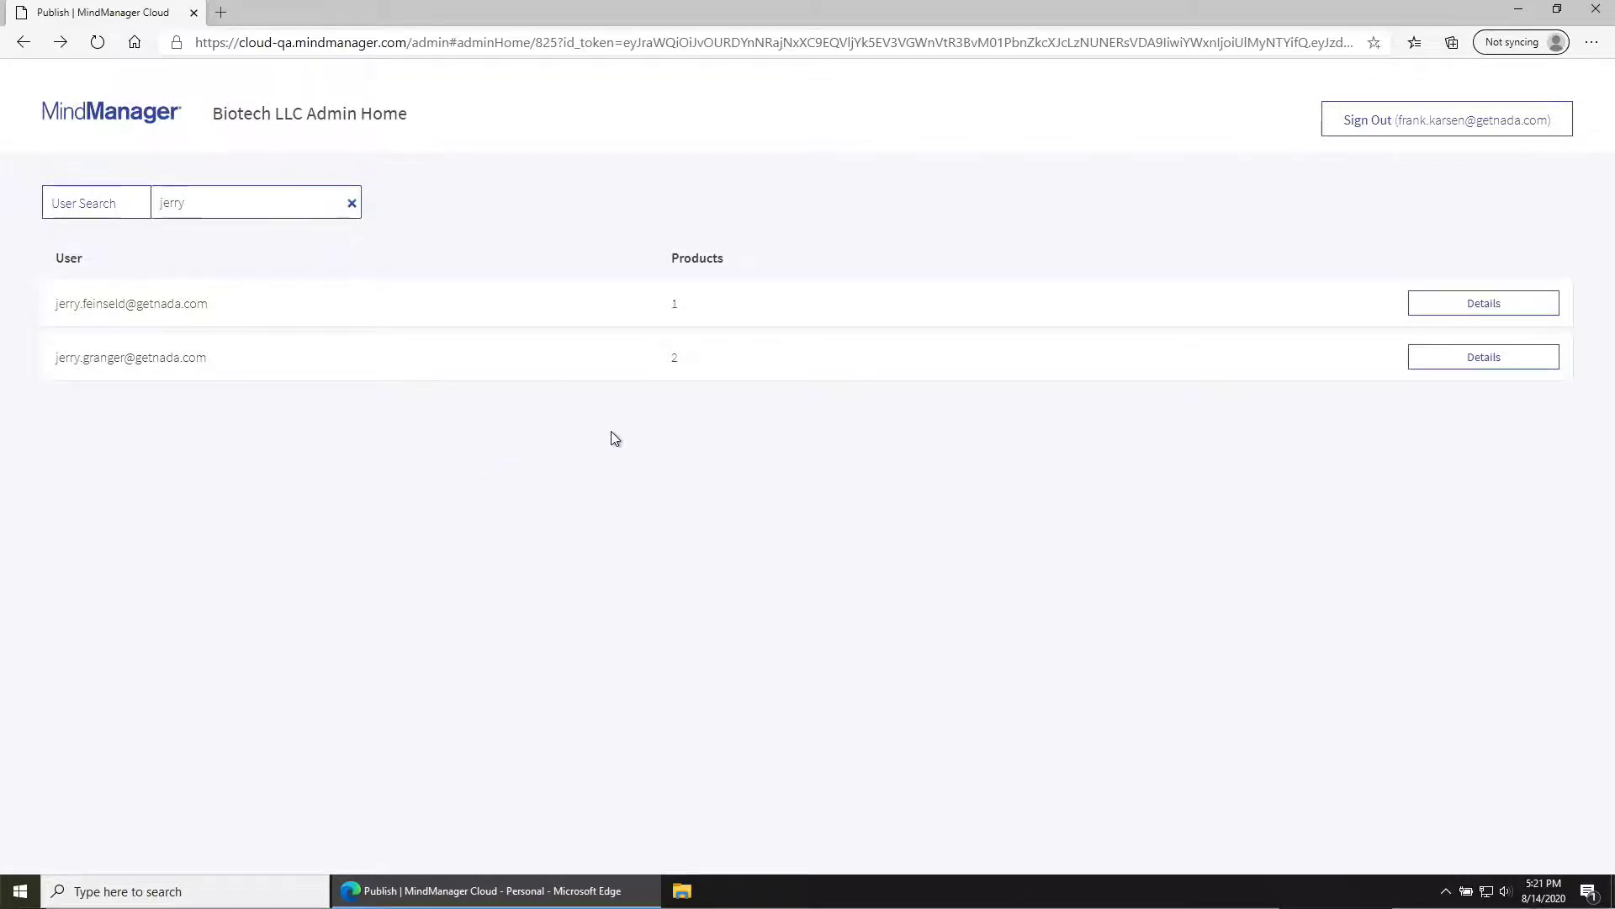
left_click(1446, 366)
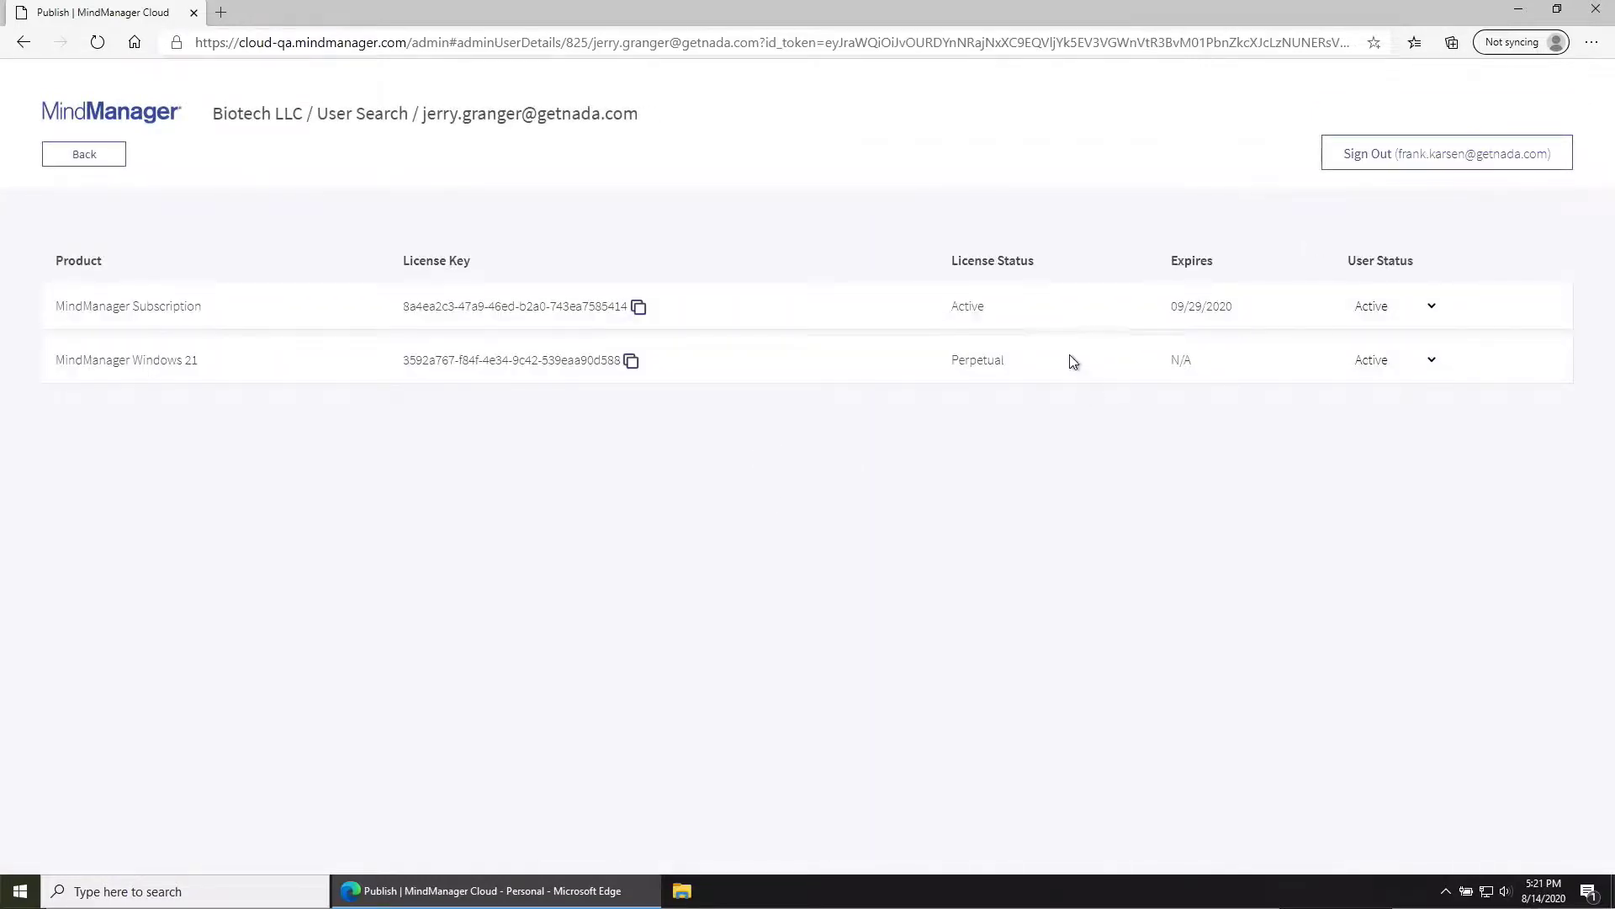
left_click(1412, 362)
left_click(1410, 401)
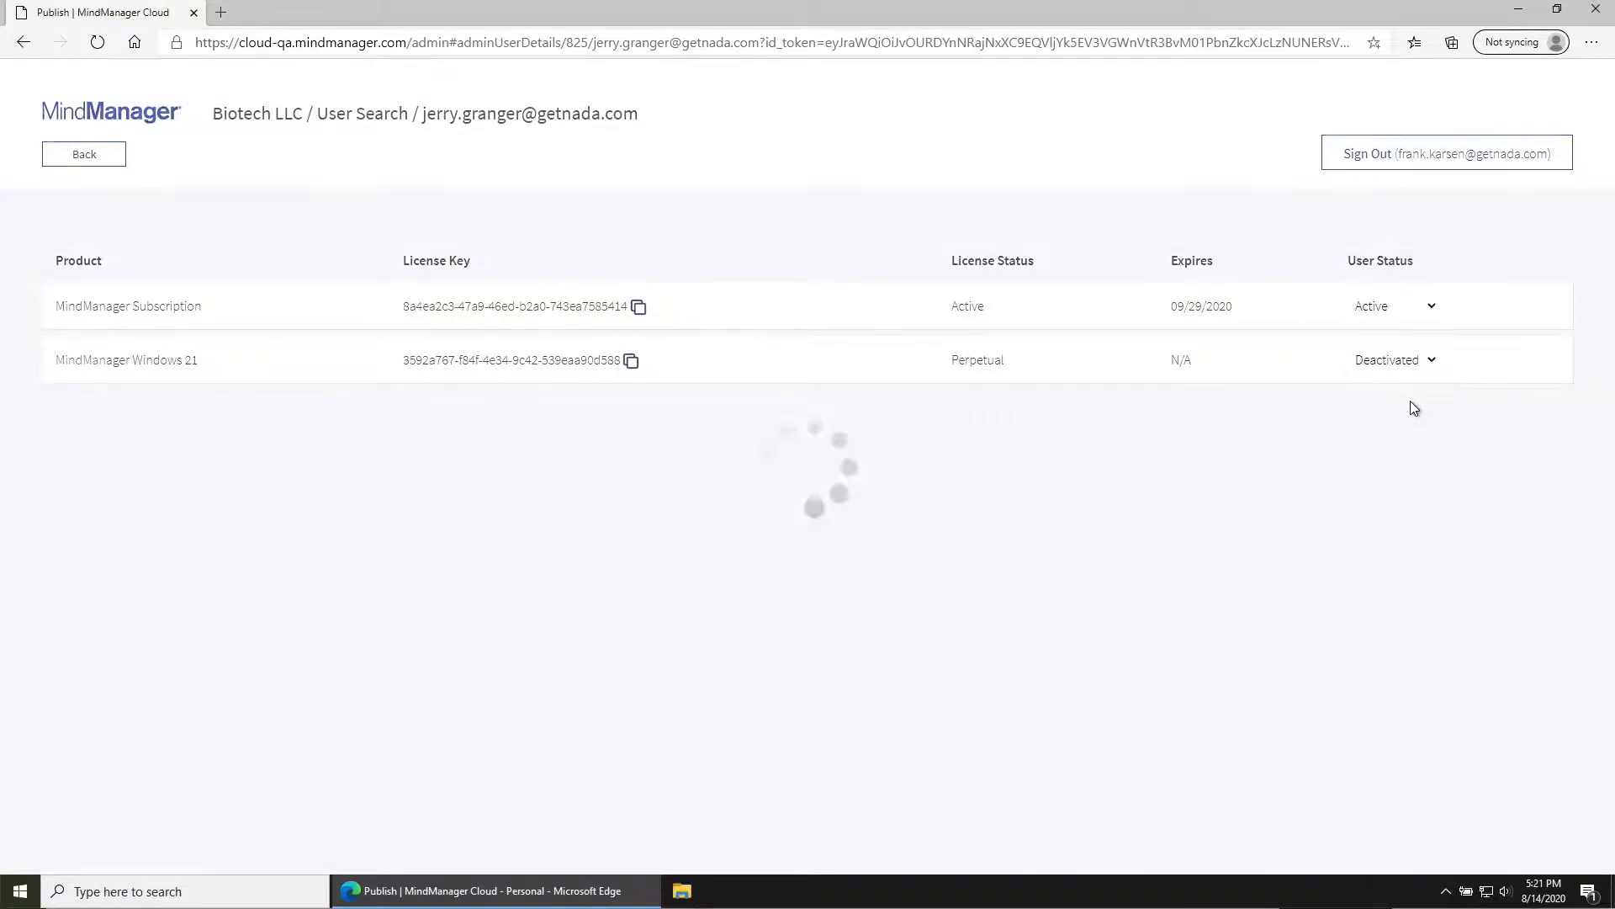